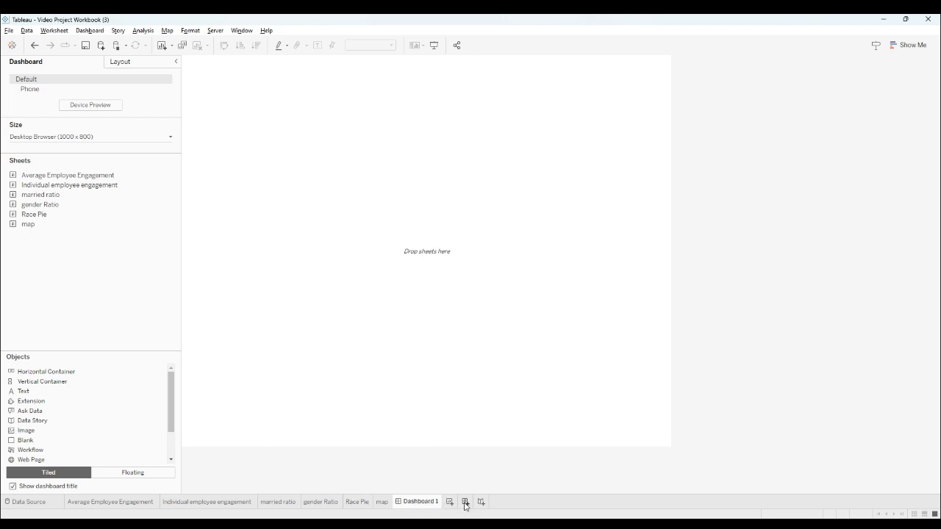
Rename the new dashboard as "Manager Engagement Dashboard"
double_click(420, 504)
type("Manager Engagem")
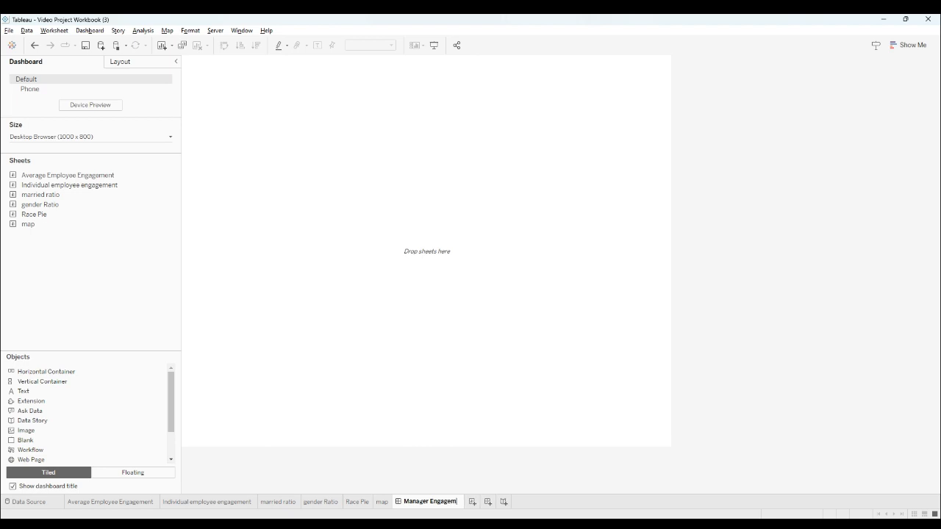
type("ent Dashboard")
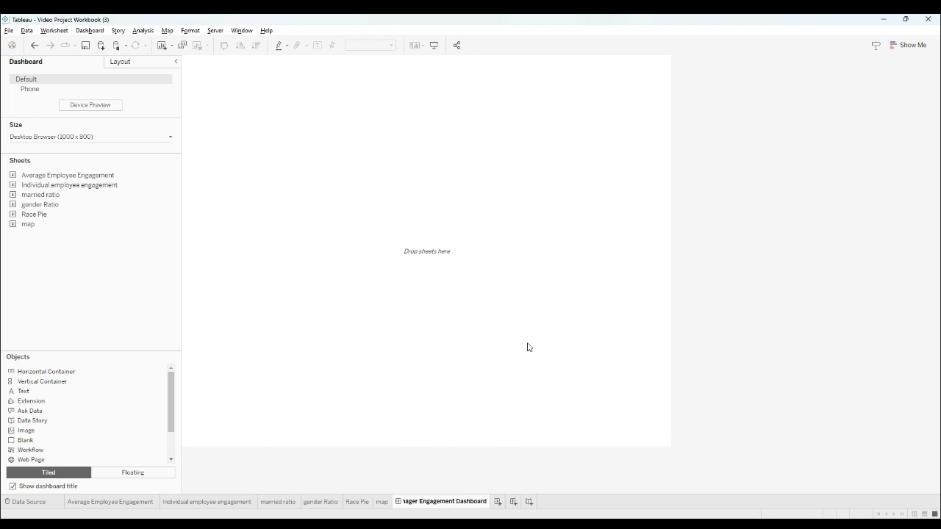
key("Return")
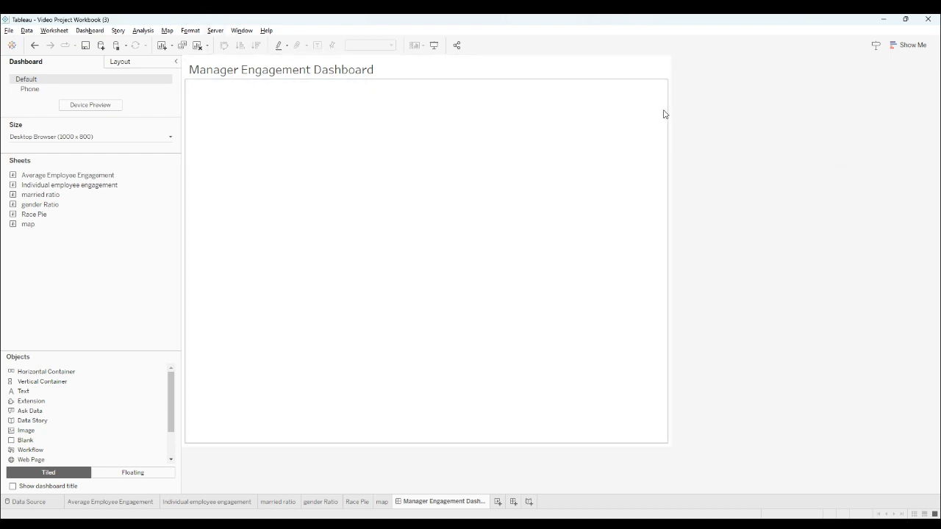
Set the dashboard's default shading to a pale cream colour
left_click(189, 31)
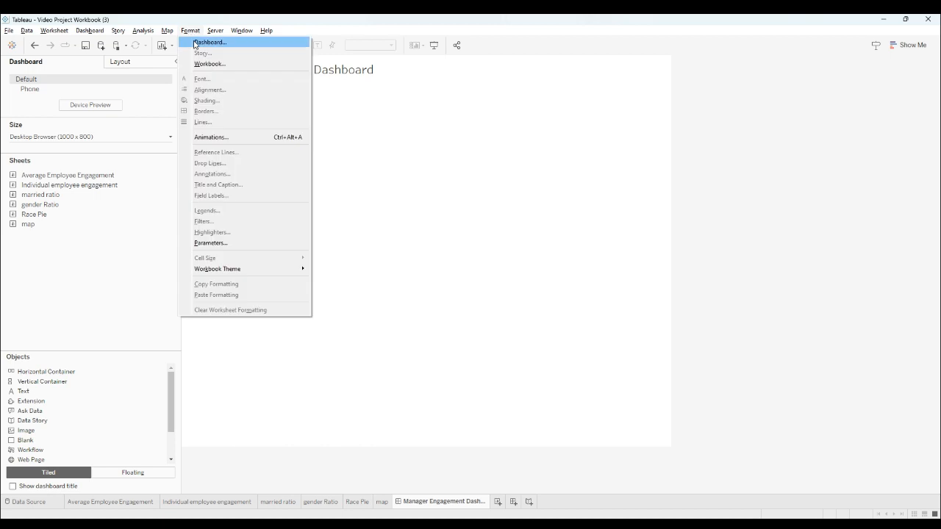
left_click(208, 42)
left_click(134, 92)
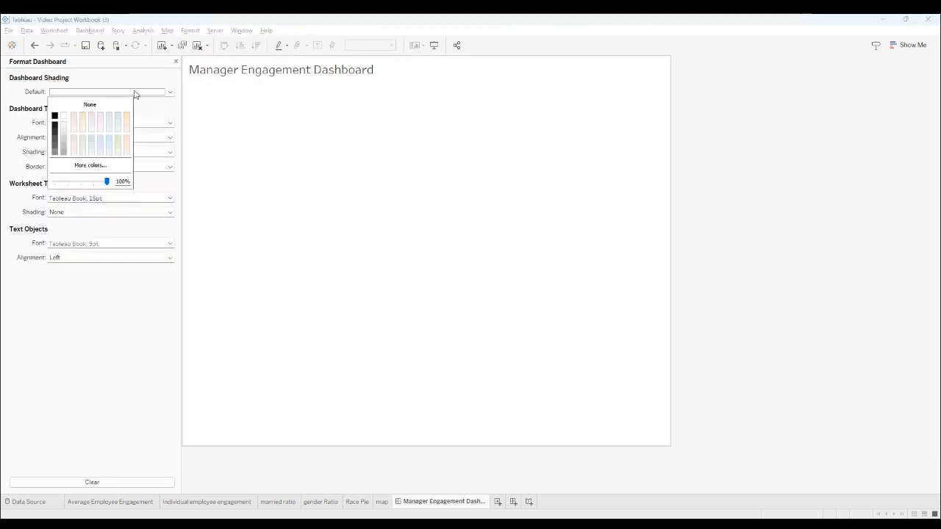
left_click(81, 133)
left_click(155, 174)
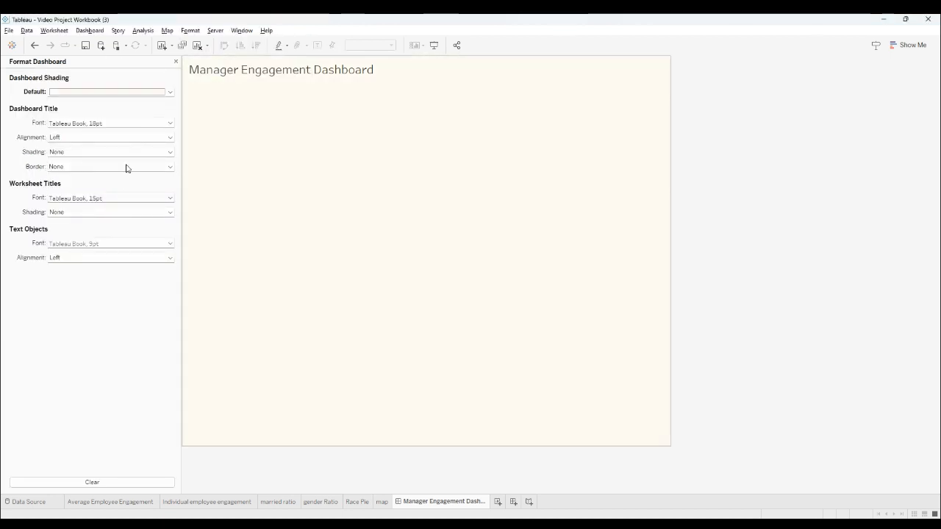
Format the dashboard title with white shading and a solid gray border in the second-thinnest line width
left_click(126, 167)
left_click(63, 176)
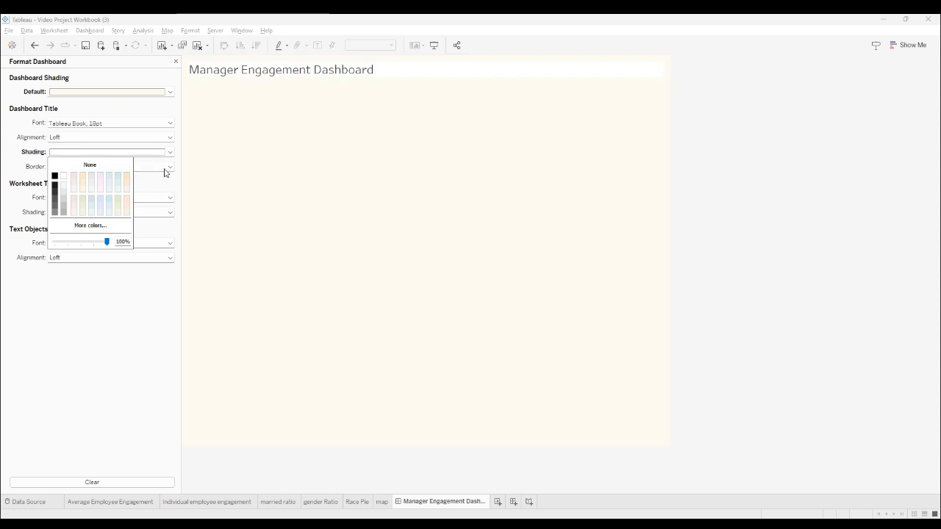
left_click(167, 166)
left_click(81, 191)
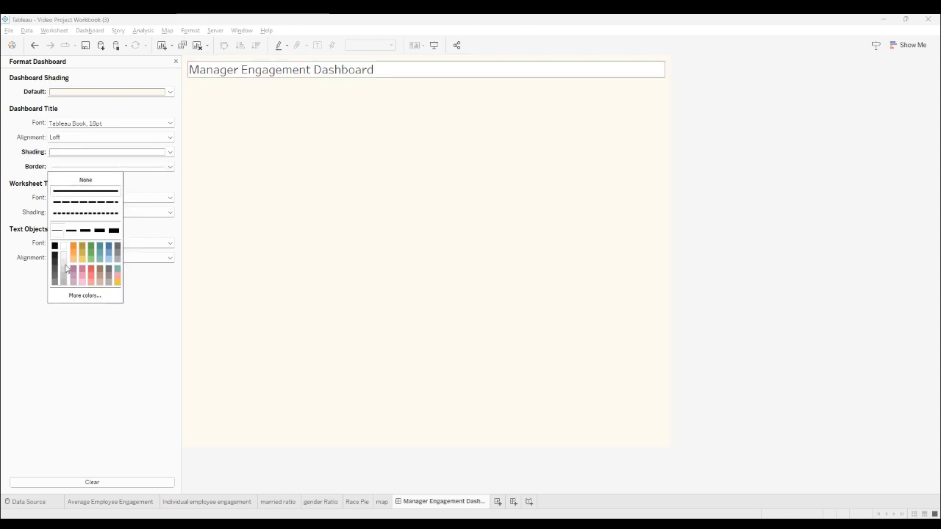
left_click(68, 232)
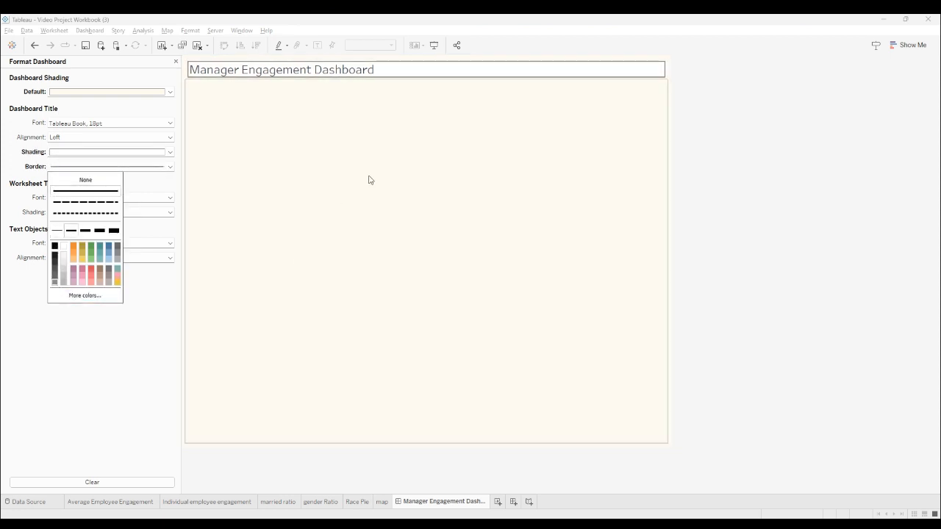
left_click(673, 81)
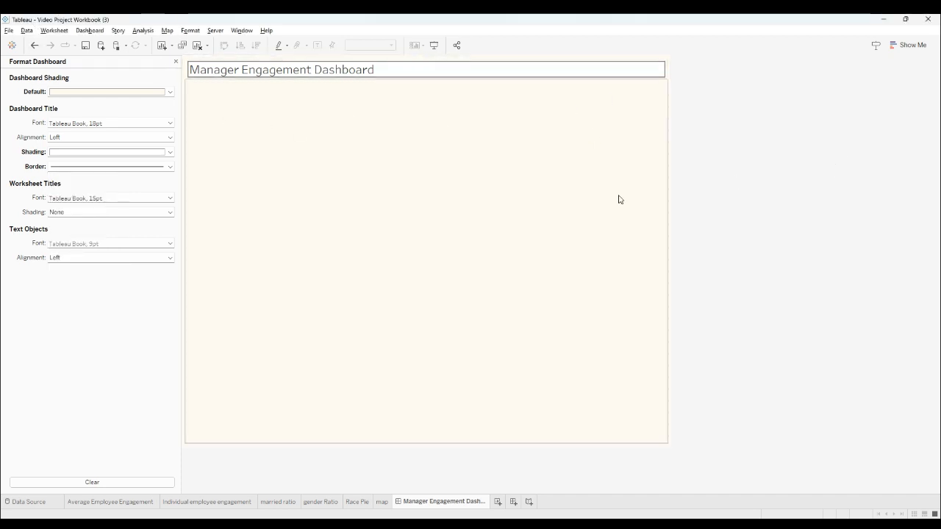
left_click(176, 63)
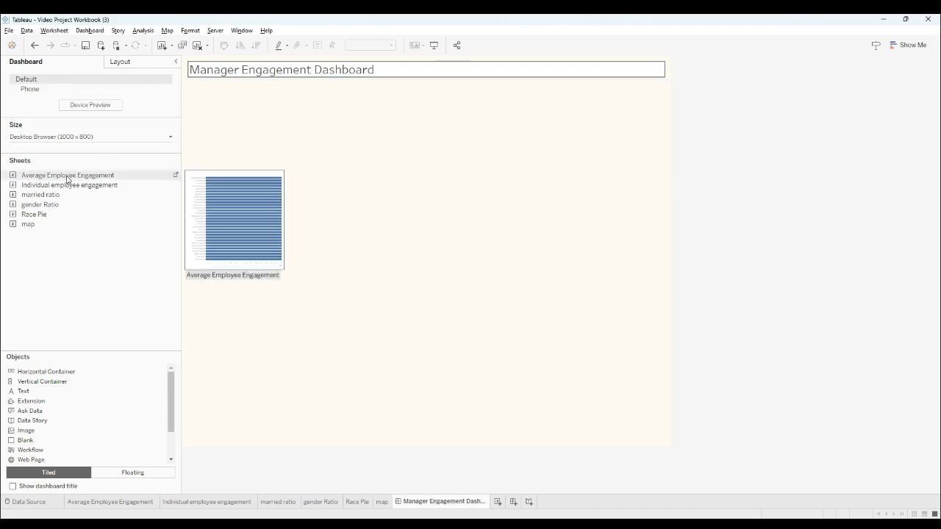
Place the Average Employee Engagement sheet in the empty dashboard area below the title
left_click_drag(88, 174, 294, 171)
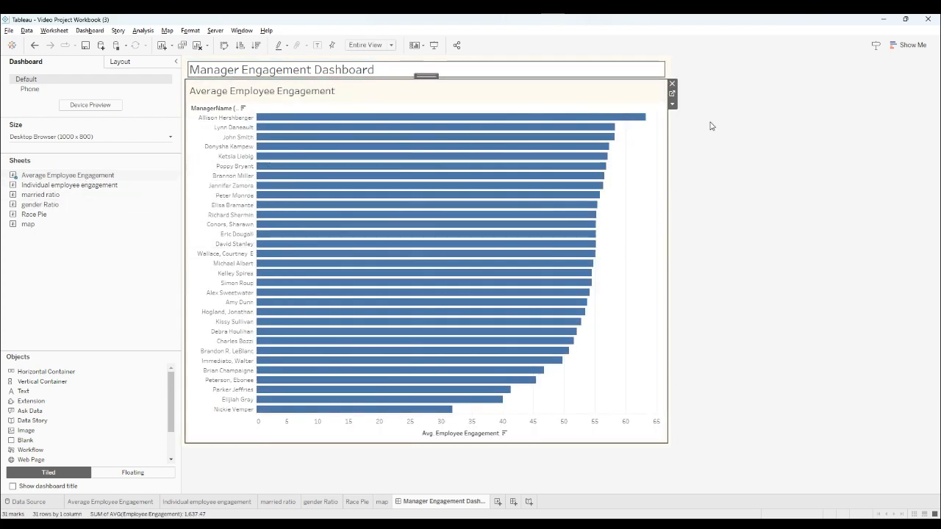
left_click(771, 191)
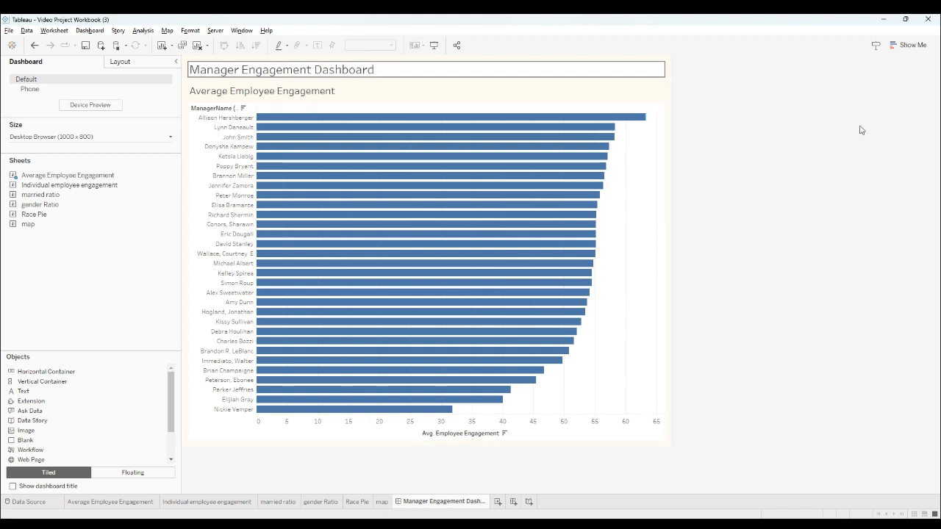
Give the Average Employee Engagement chart a solid dark gray border in the second-thinnest line width
left_click(644, 98)
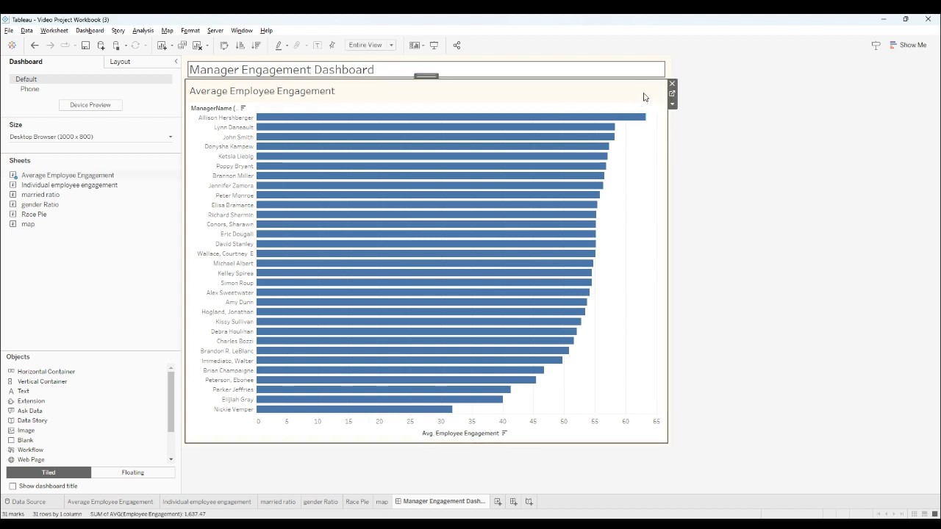
left_click(122, 61)
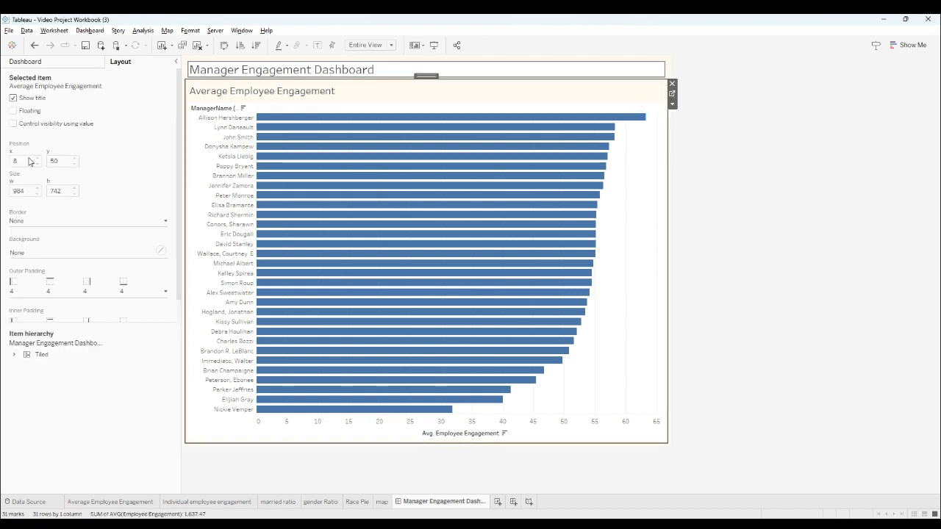
left_click(34, 222)
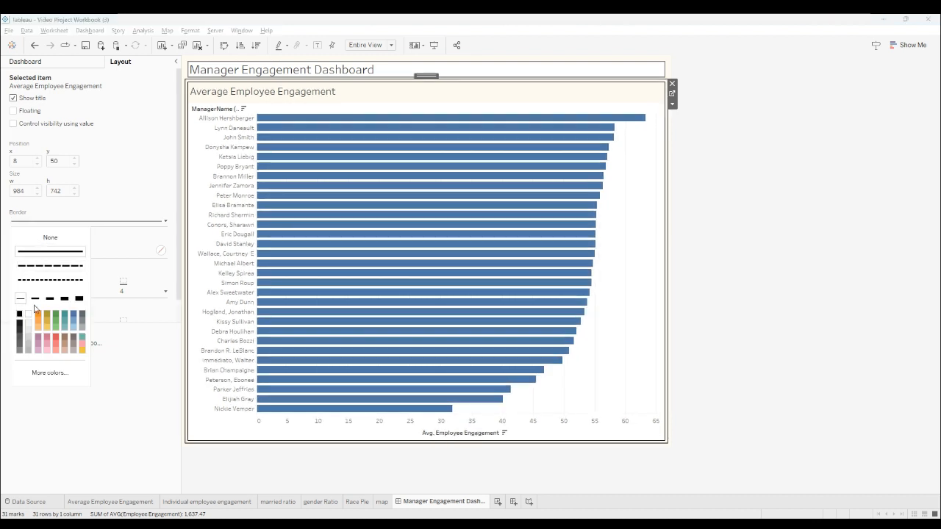
left_click(34, 299)
left_click(20, 335)
Set the Average Employee Engagement chart's background to white and return to the dashboard's sheet list
left_click(144, 260)
left_click(133, 254)
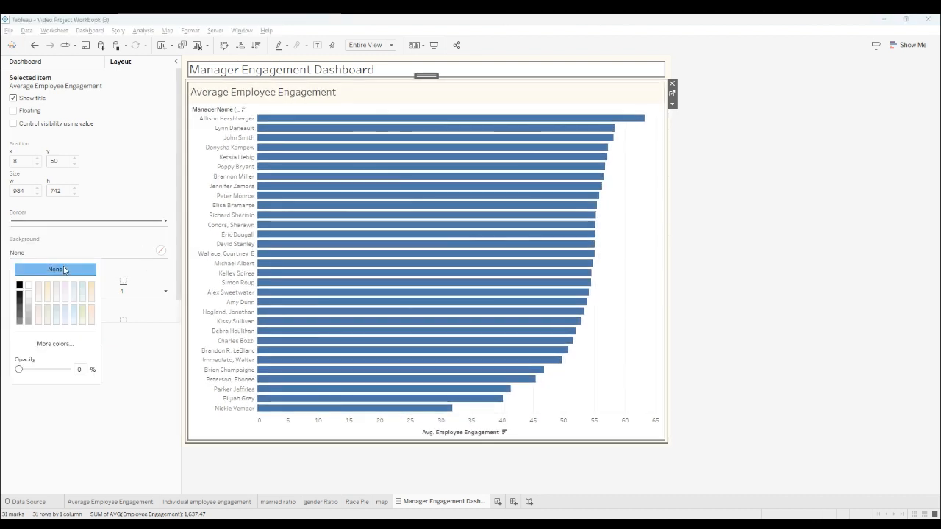
left_click(28, 285)
left_click(404, 96)
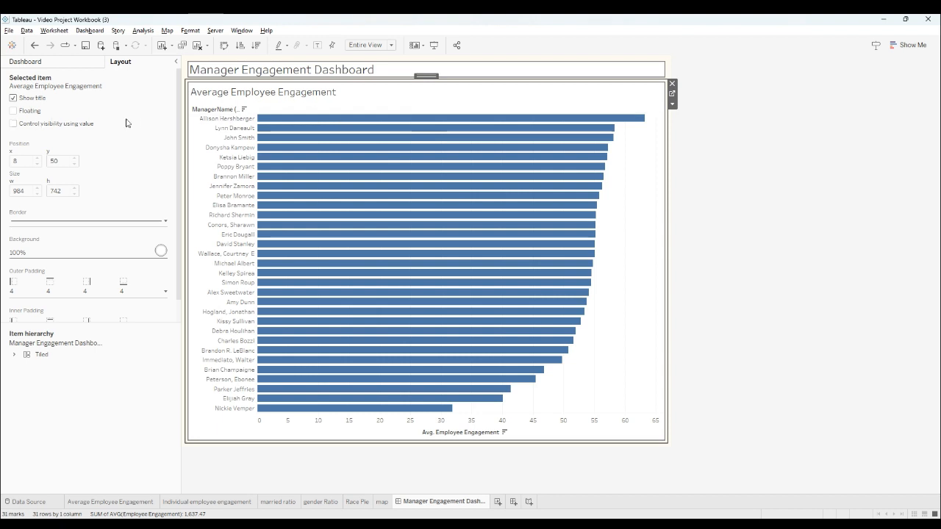
left_click(54, 64)
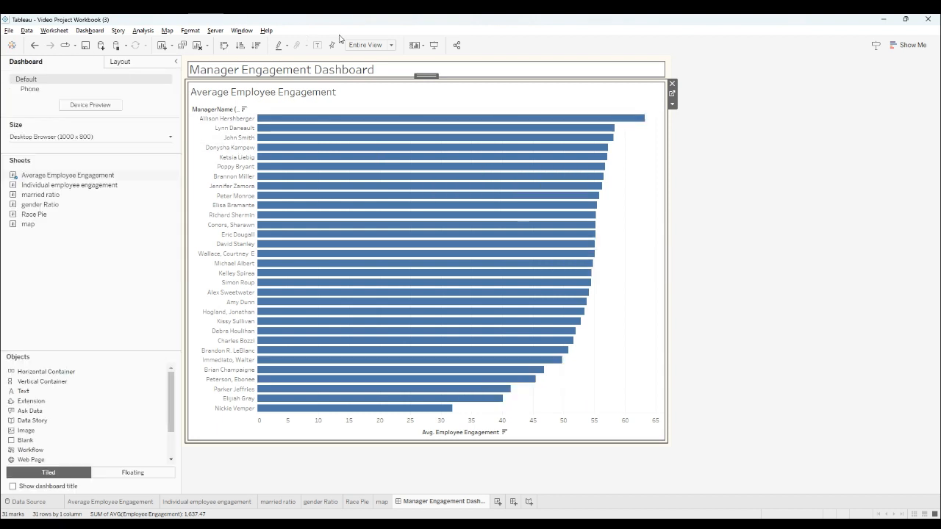
Try placing the Individual employee engagement sheet below the average engagement chart, and remove it from the dashboard
left_click(367, 45)
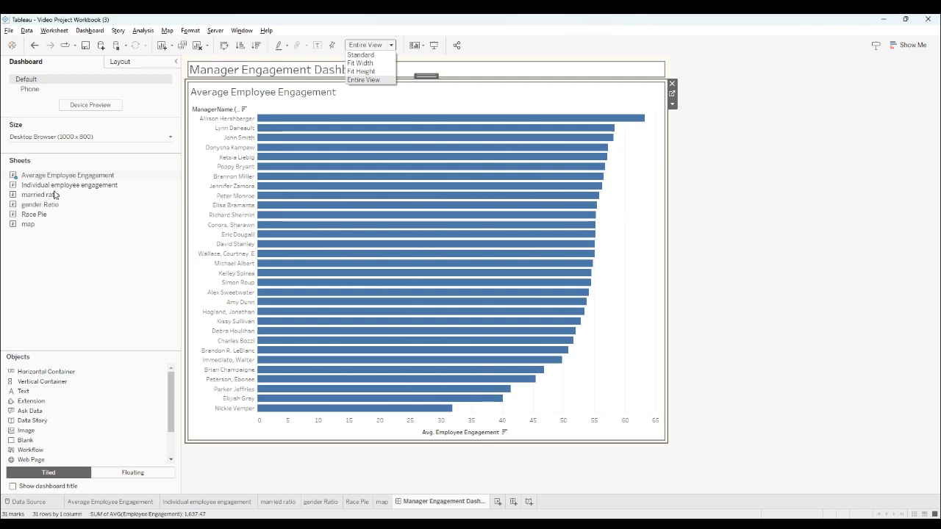
left_click_drag(55, 186, 353, 388)
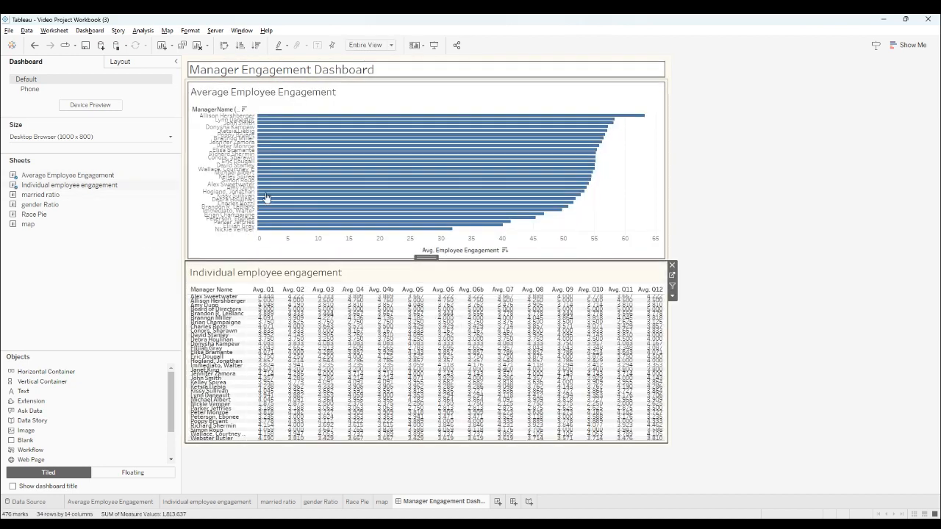
left_click(671, 265)
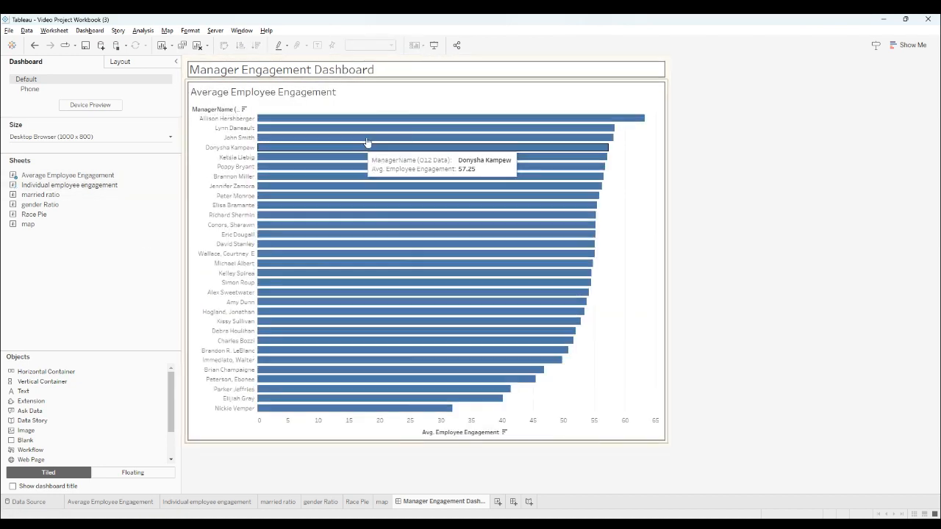
Change the Average Employee Engagement chart's fit to Fit Width
left_click(367, 142)
left_click(370, 45)
left_click(364, 61)
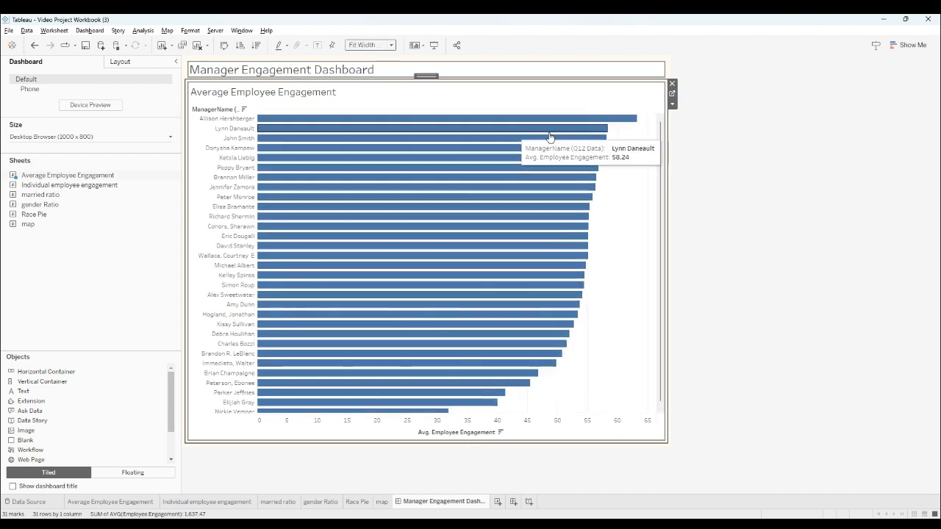
scroll(644, 130, "down", 1)
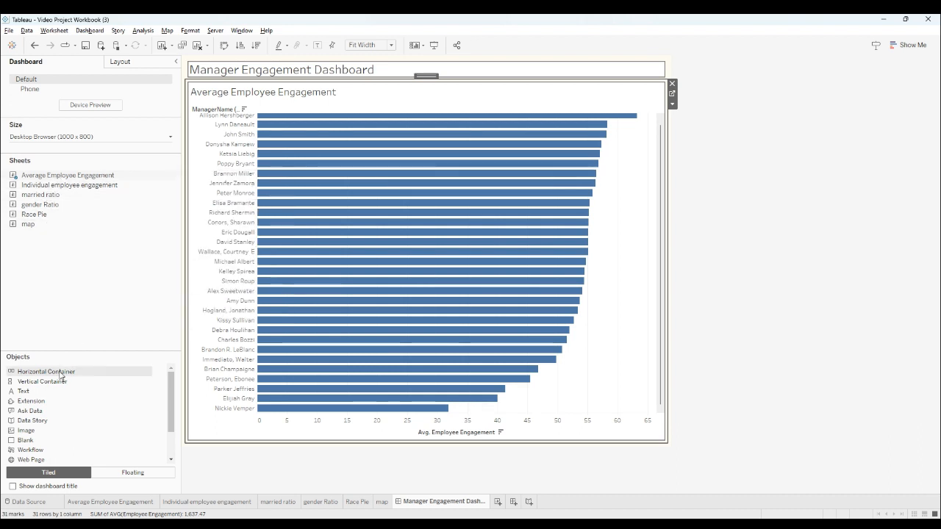
Add a horizontal container to the lower half of the dashboard, below the Average Employee Engagement chart
left_click_drag(71, 373, 327, 363)
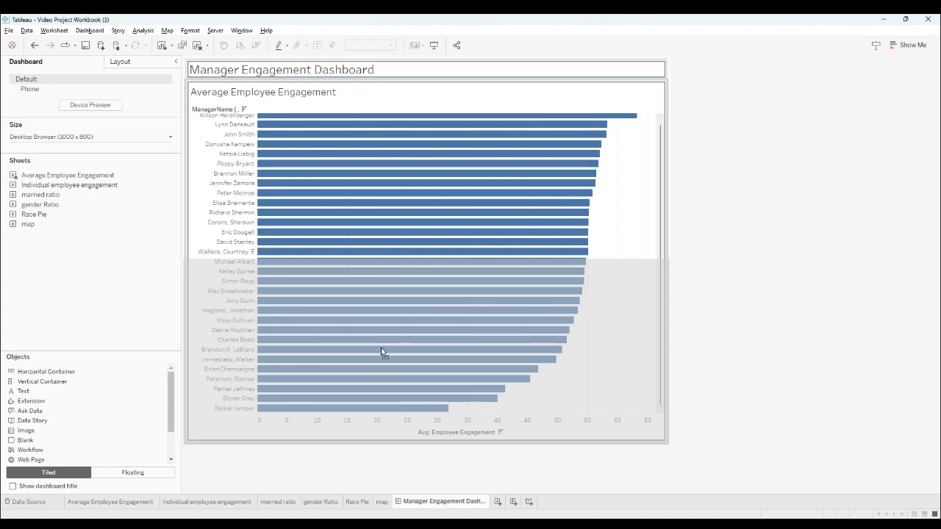
left_click_drag(382, 353, 384, 353)
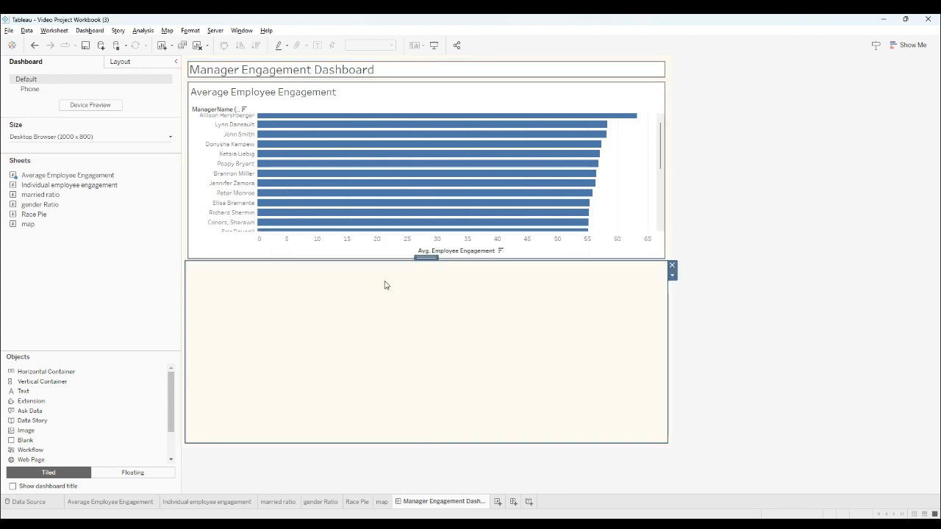
Try the Blog Embedded and Letter Portrait dashboard sizes, and restore Desktop Browser (1000 x 800)
left_click(140, 140)
left_click(109, 169)
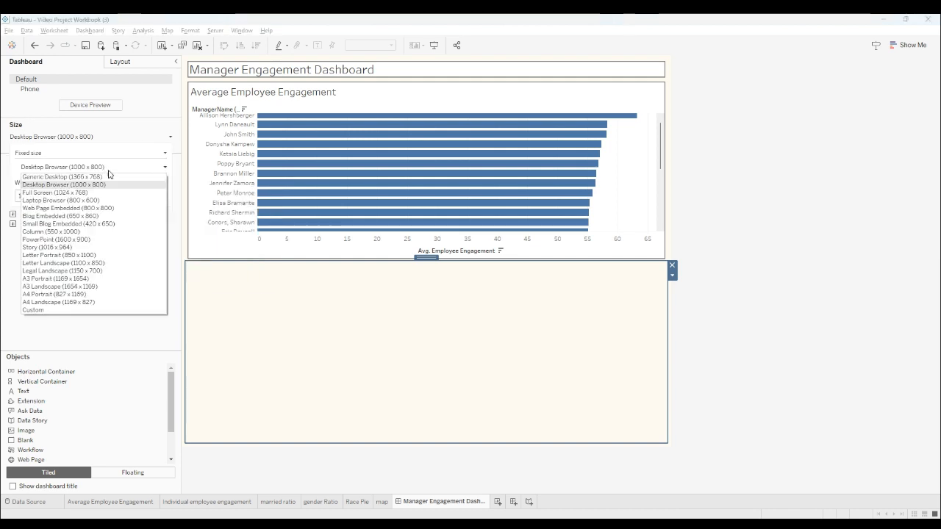
left_click(95, 200)
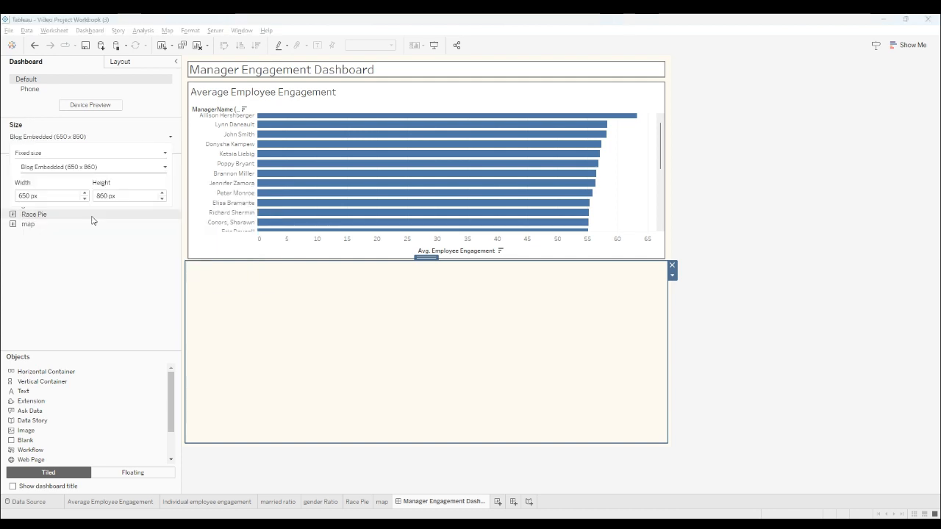
left_click(105, 171)
left_click(115, 259)
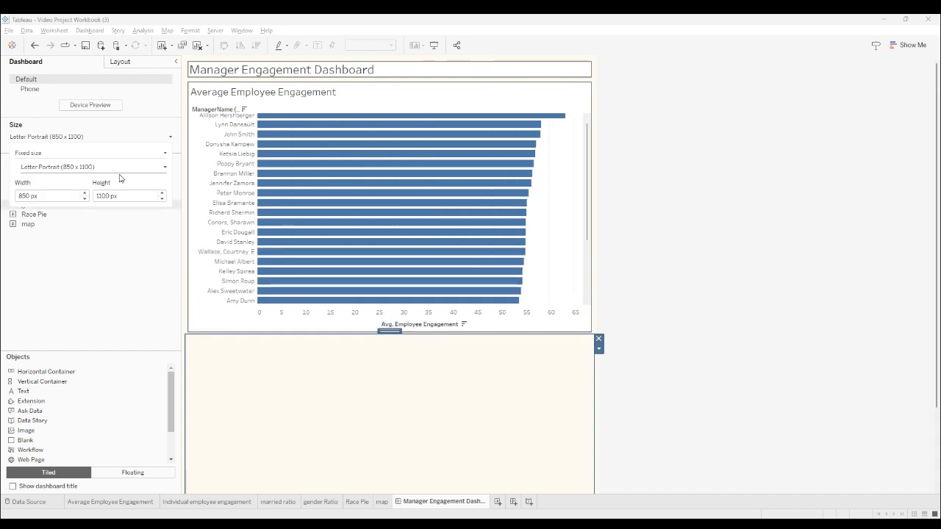
left_click(118, 168)
left_click(111, 187)
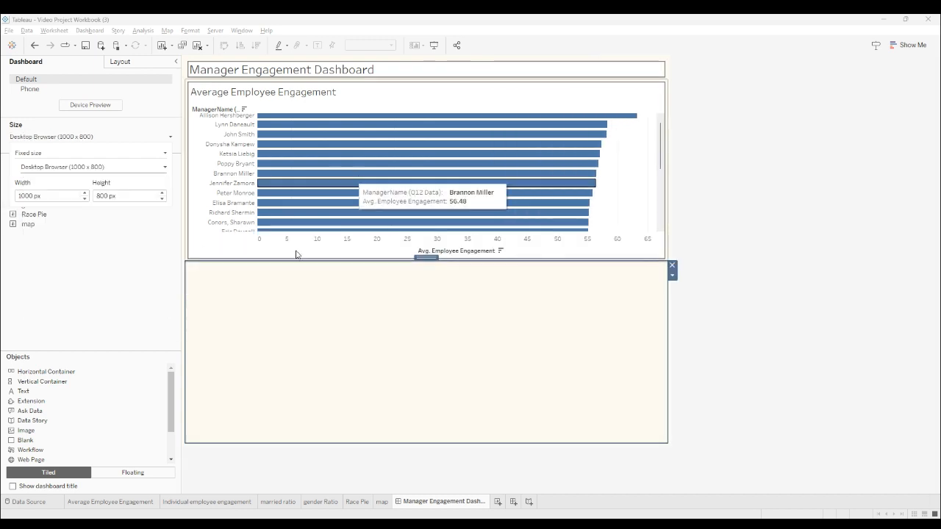
left_click(83, 140)
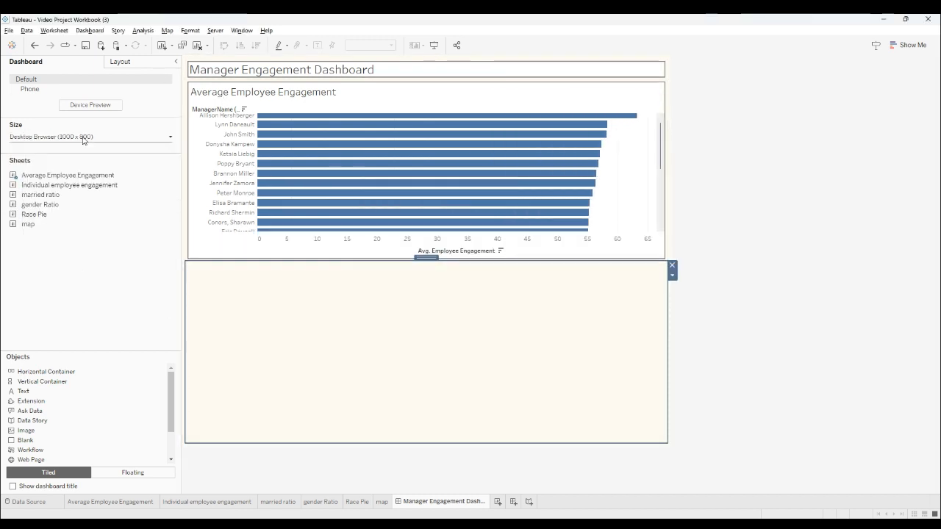
Try the Automatic dashboard size, and restore the fixed Desktop Browser (1000 x 800) size
left_click(83, 140)
left_click(58, 153)
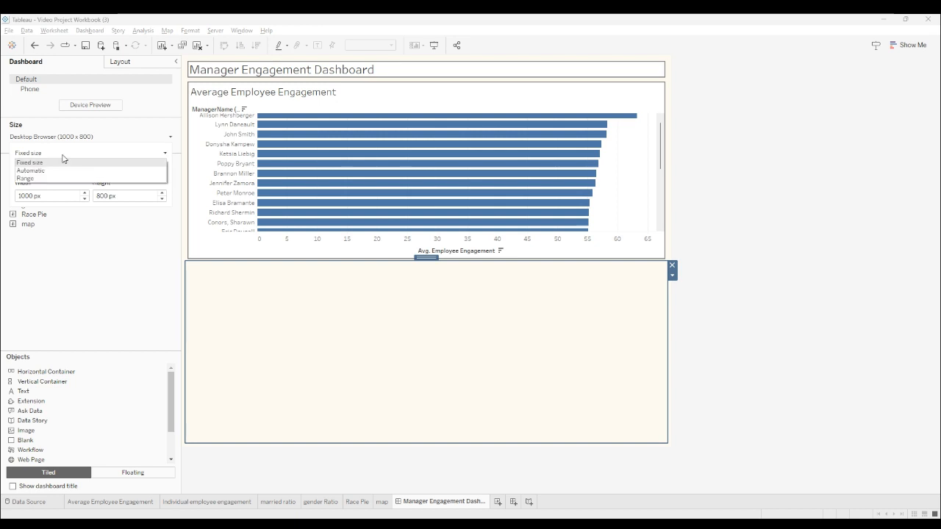
left_click(44, 170)
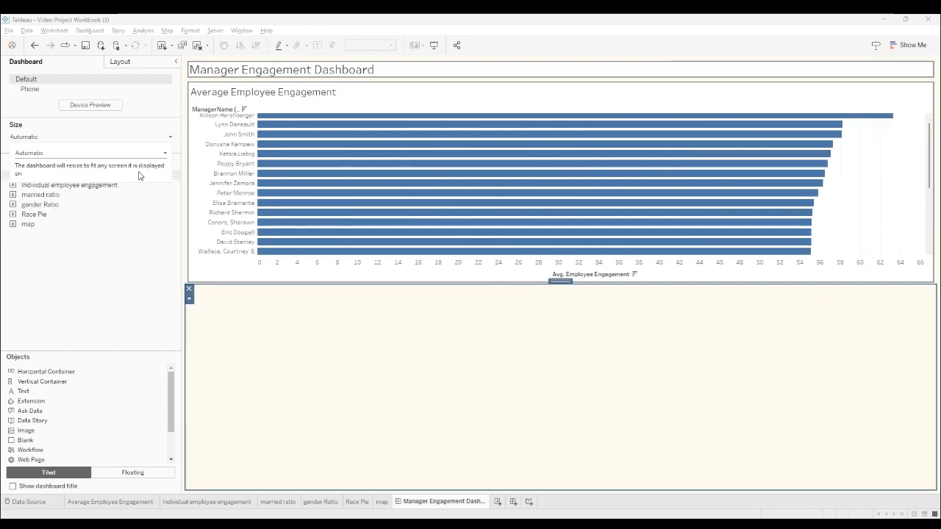
left_click(91, 159)
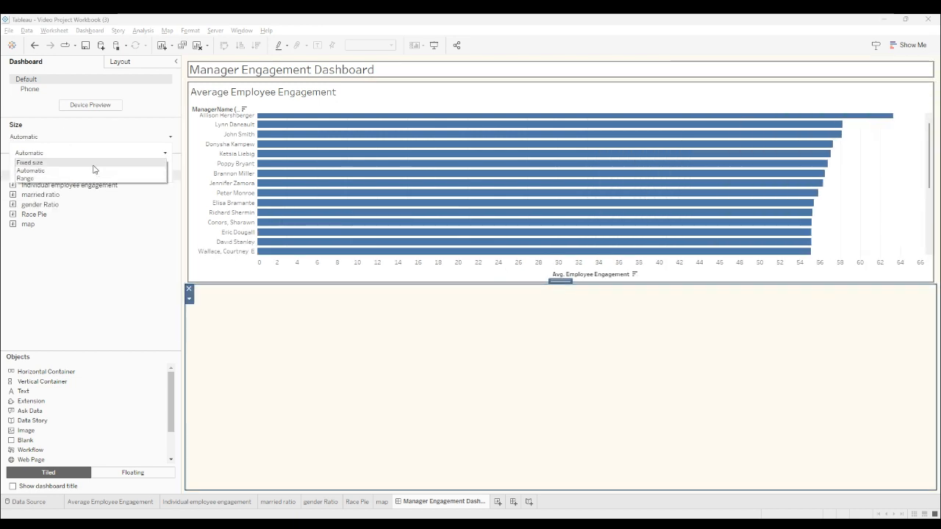
left_click(92, 163)
left_click(97, 168)
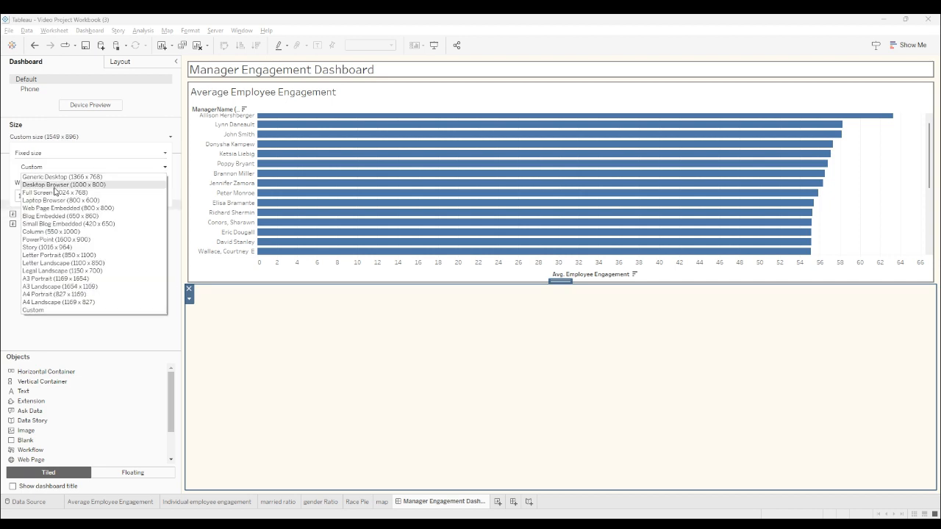
left_click(103, 184)
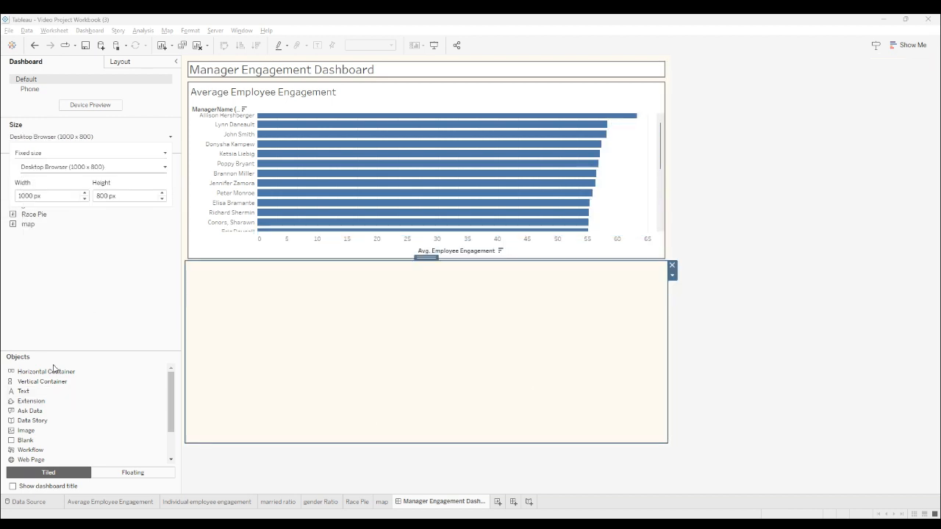
left_click(65, 293)
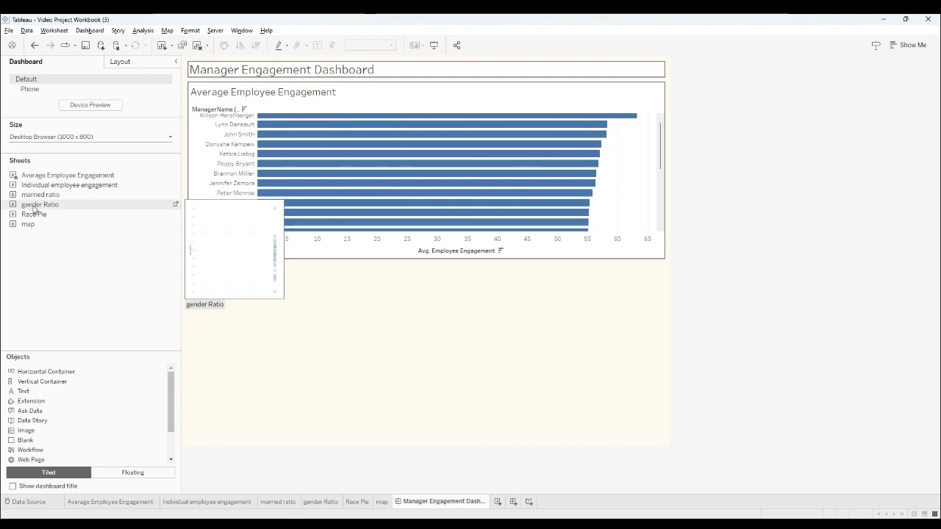
Place the map sheet in the empty horizontal container, with the Race Pie sheet to its right
left_click_drag(29, 225, 318, 331)
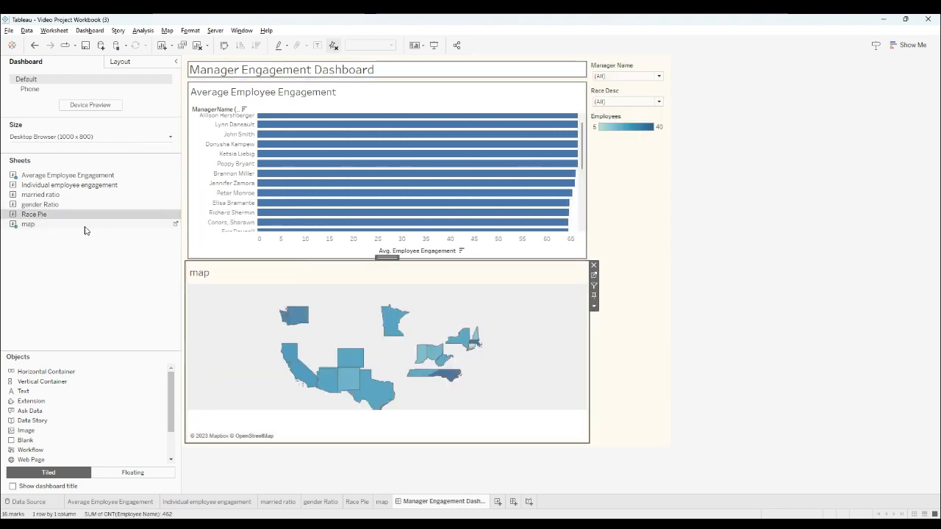
left_click_drag(535, 330, 537, 328)
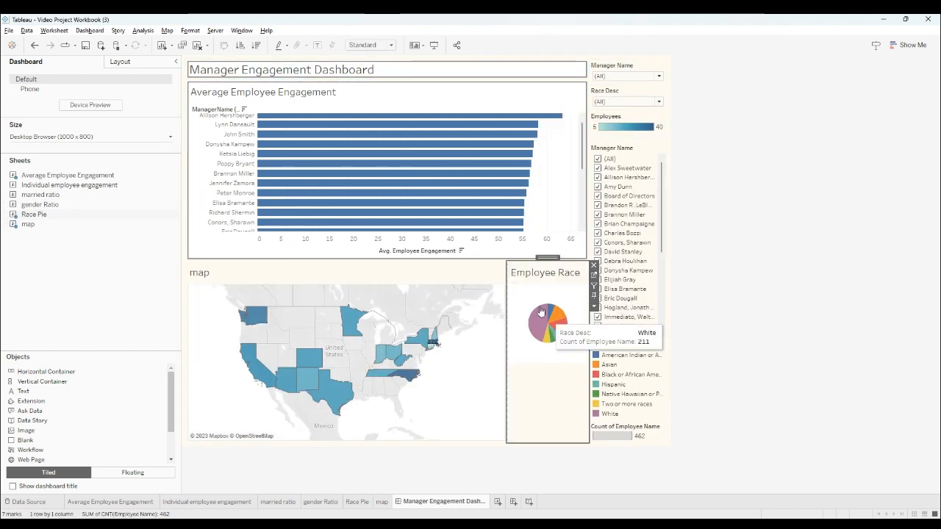
Hide the title of the map on the dashboard
left_click(329, 273)
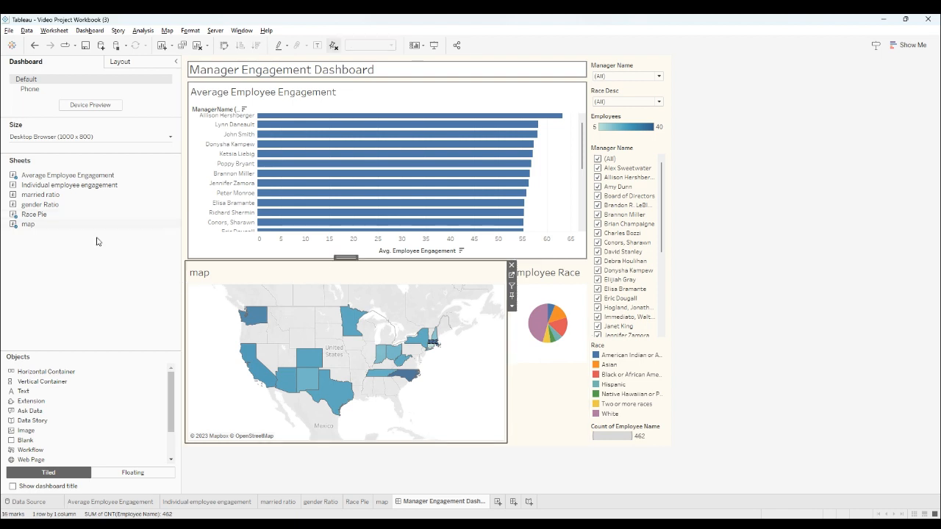
left_click(121, 63)
left_click(14, 99)
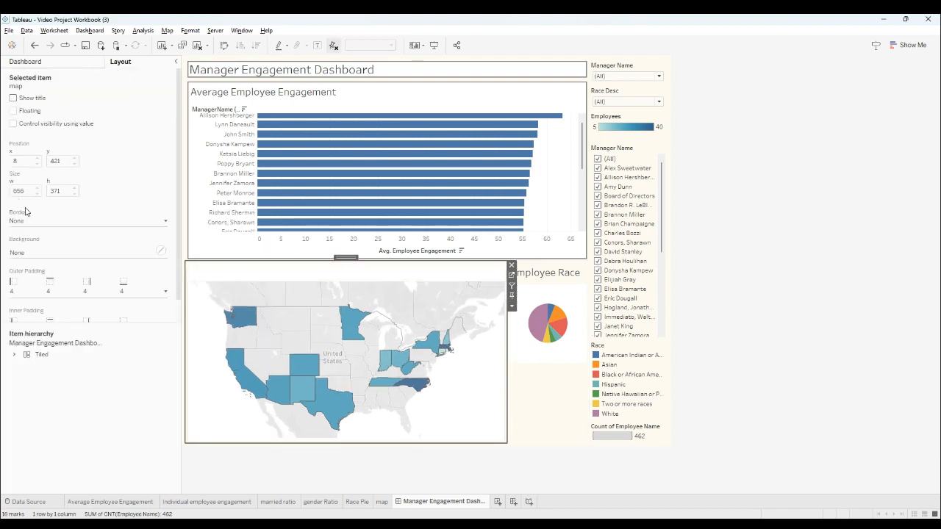
Give the map a solid gray border in the second-thinnest weight and a white background
left_click(87, 220)
left_click(50, 251)
left_click(34, 300)
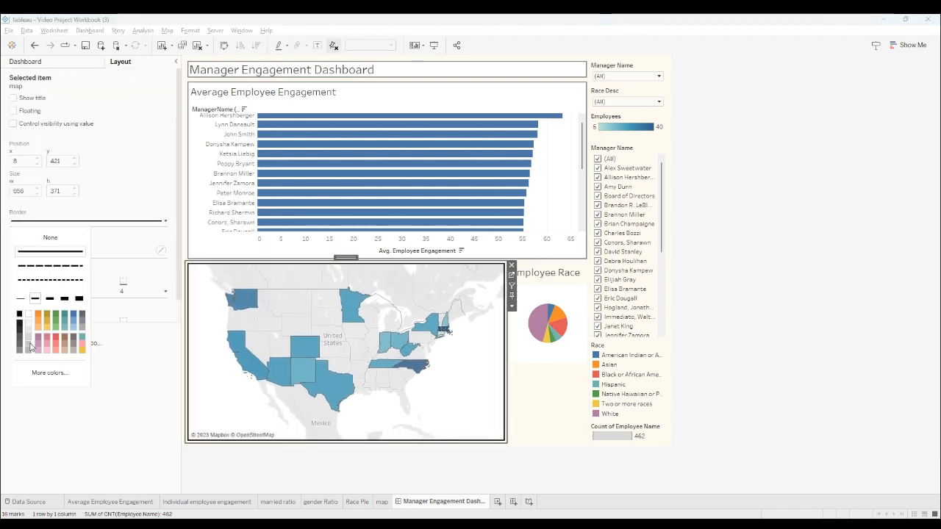
left_click(20, 349)
left_click(134, 253)
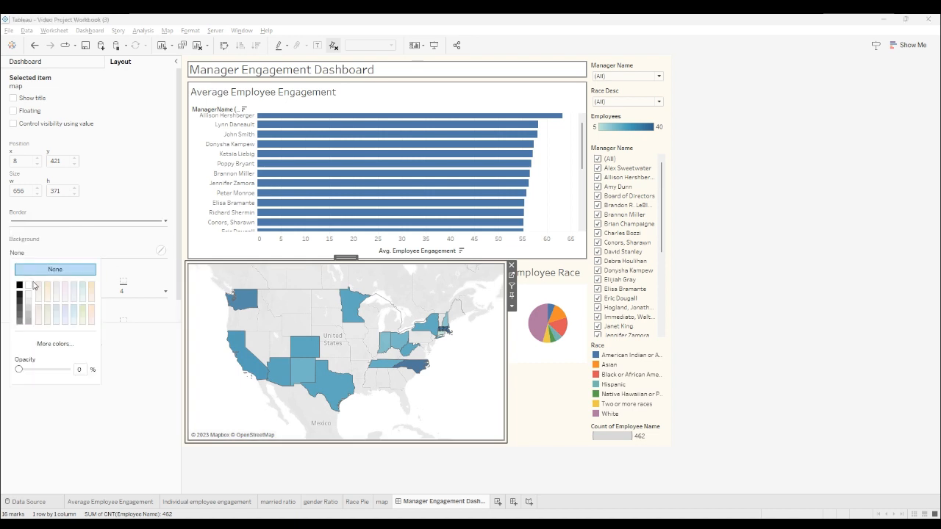
Give the Employee Race pie a solid gray border in the second-thinnest weight and a white background
left_click(549, 369)
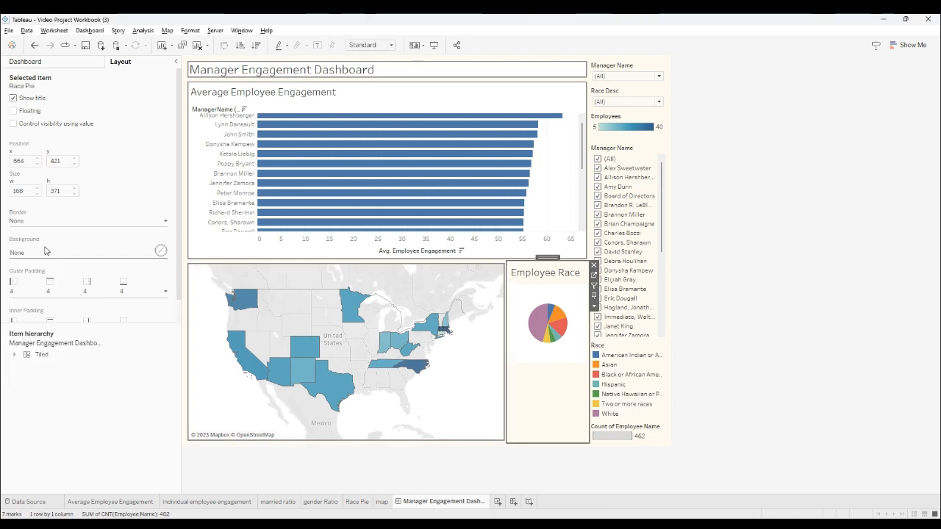
left_click(52, 221)
left_click(50, 252)
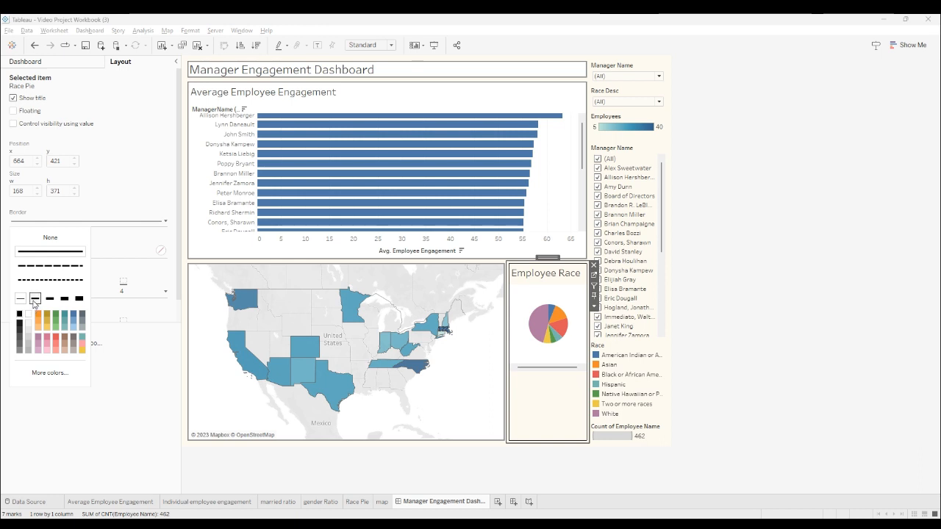
left_click(20, 351)
left_click(136, 254)
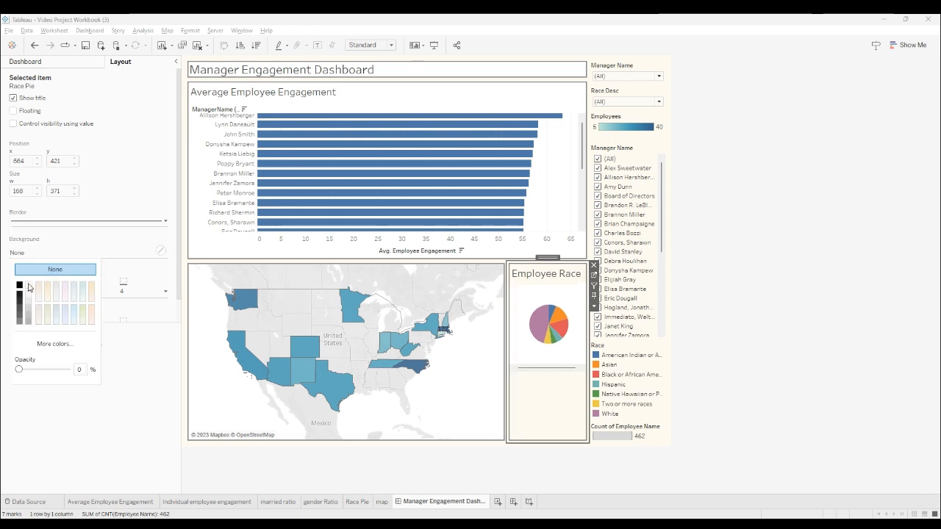
left_click(28, 286)
Set the Employee Race pie's fit to Entire View, and widen it by shifting its boundary with the map
left_click(569, 402)
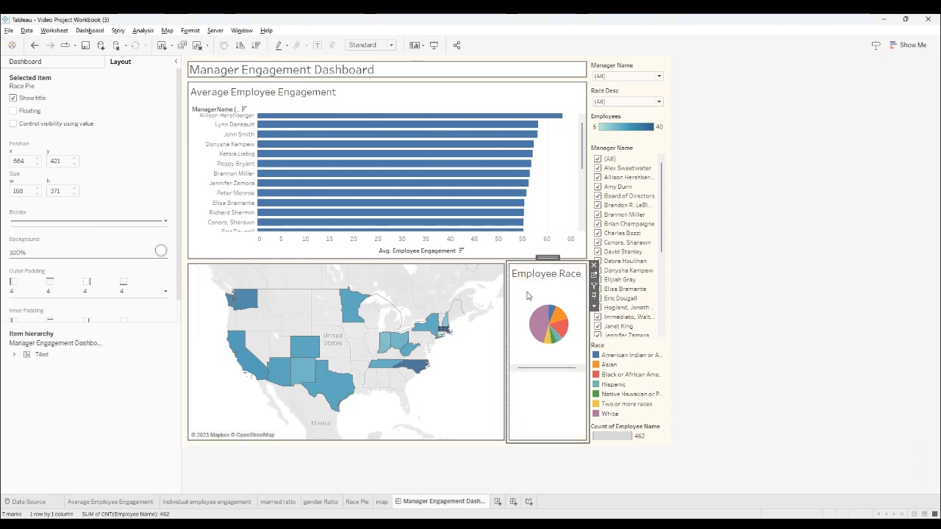
left_click(378, 47)
left_click(368, 79)
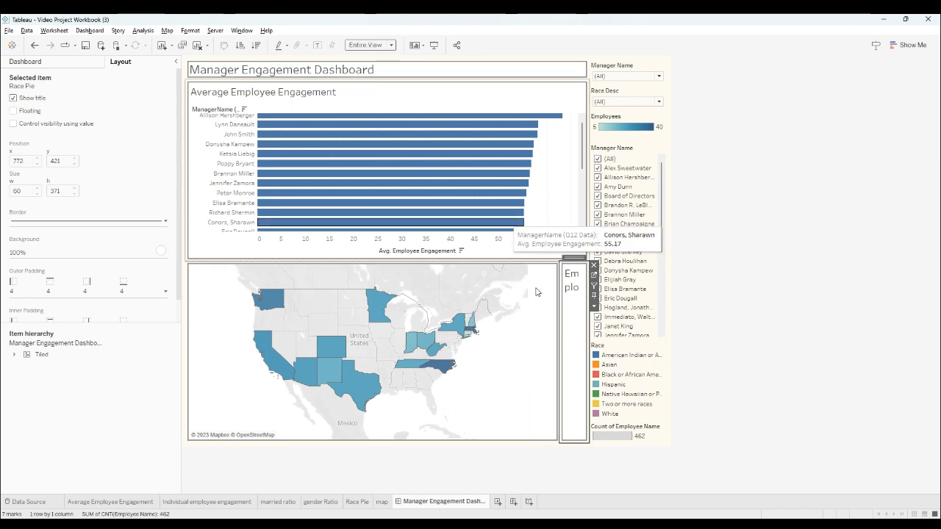
left_click_drag(558, 331, 484, 333)
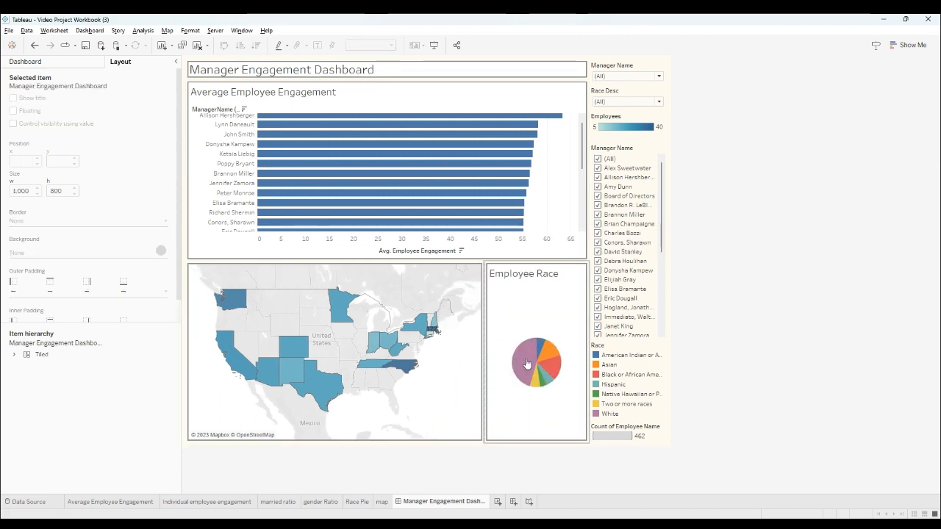
left_click_drag(483, 371, 460, 370)
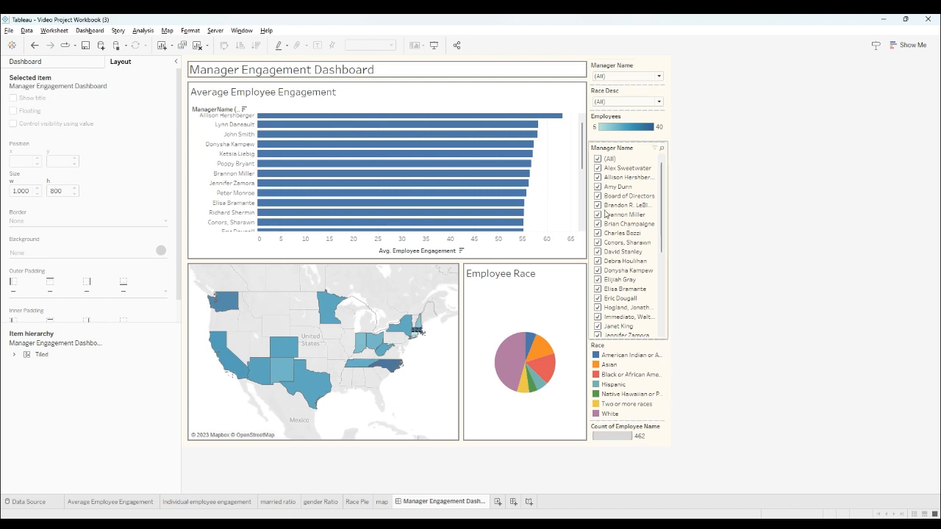
Try the Manager Name dropdown filter with a single manager, restore (All), and check the map worksheet
left_click(595, 162)
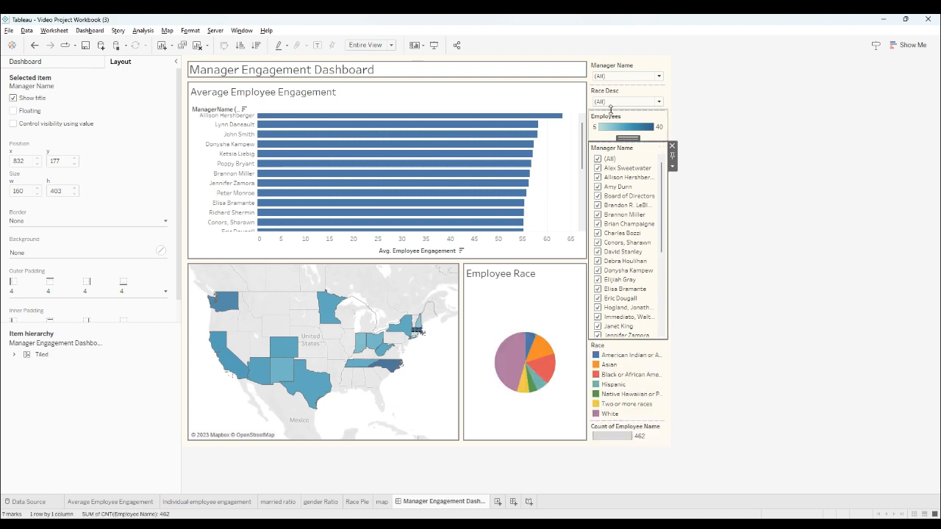
left_click(617, 83)
left_click(611, 77)
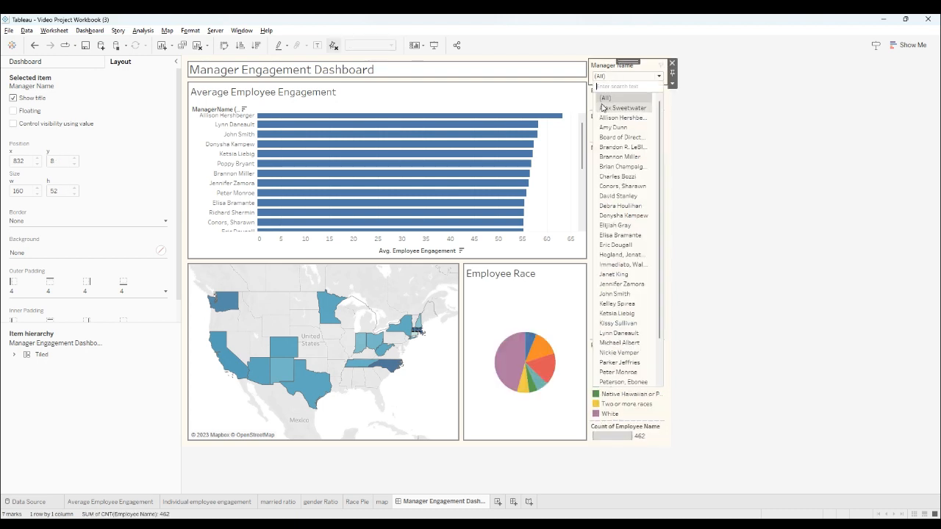
left_click(613, 108)
left_click(609, 77)
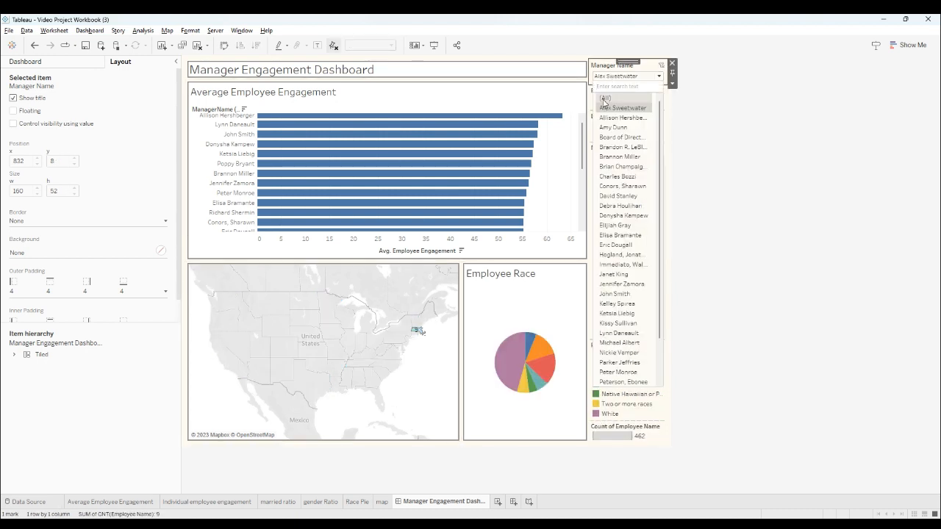
left_click(605, 98)
left_click(381, 503)
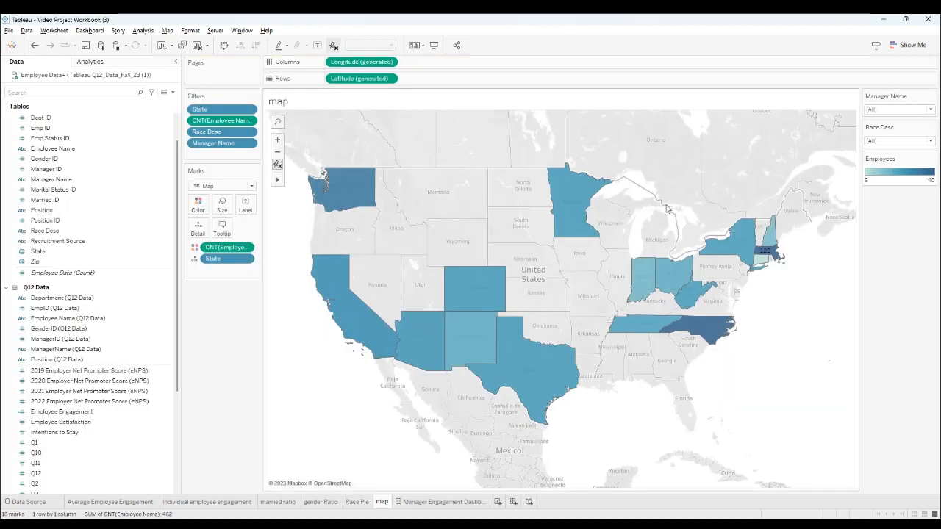
left_click(448, 502)
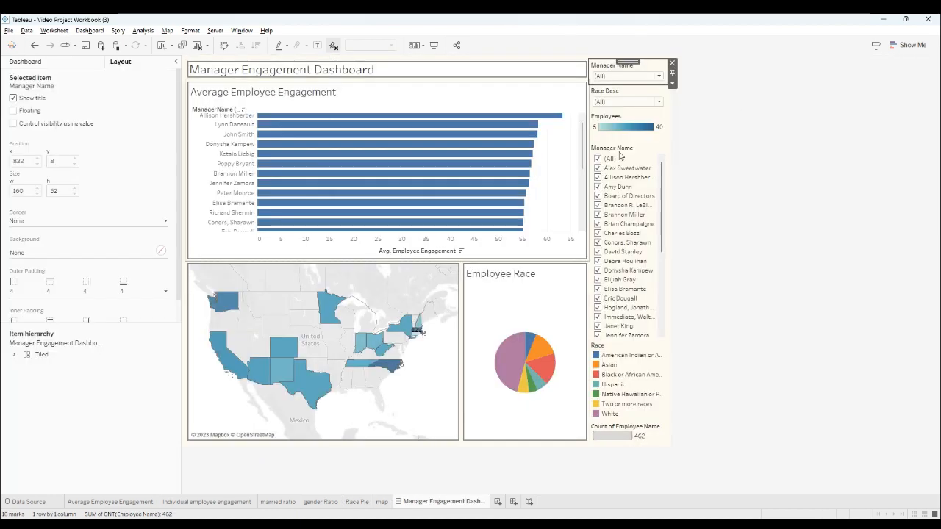
Add a filter action named Unify that runs on Select, with Average Employee Engagement, map and Race Pie as source and target sheets
left_click(79, 32)
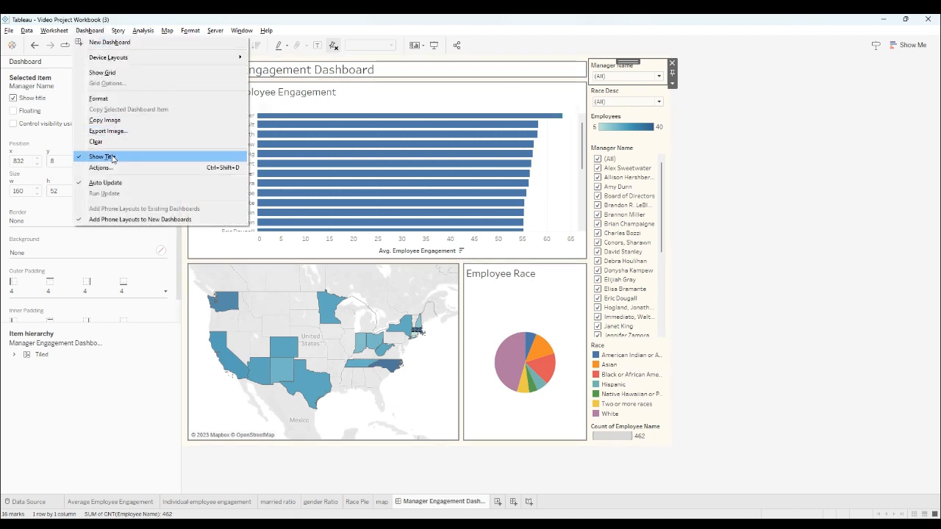
left_click(157, 171)
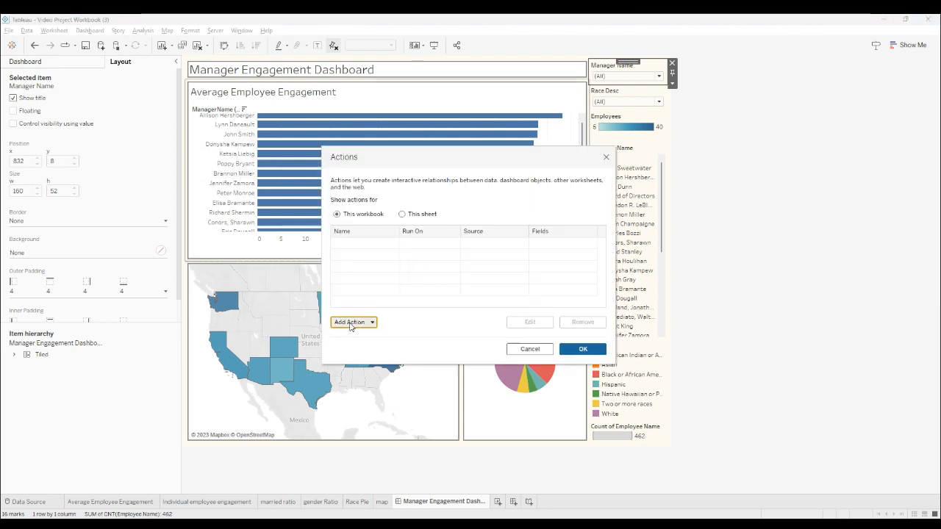
left_click(349, 322)
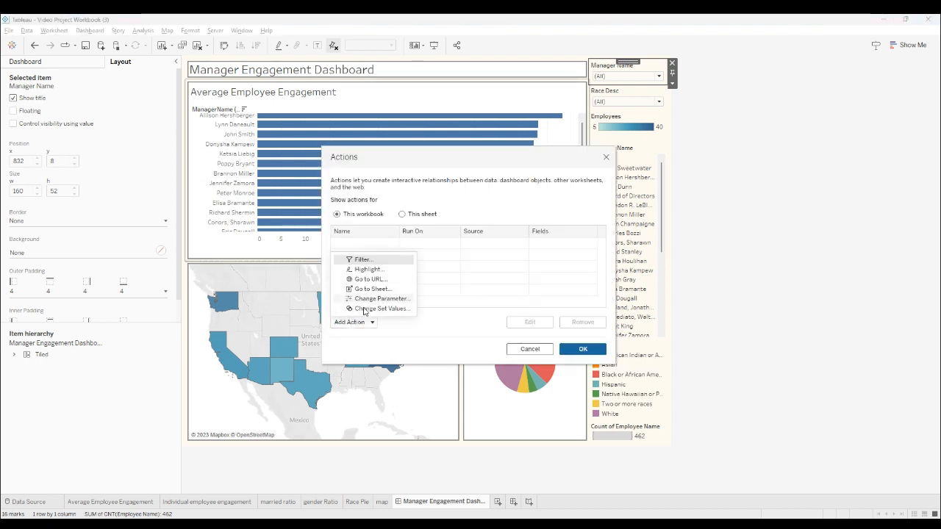
left_click(373, 263)
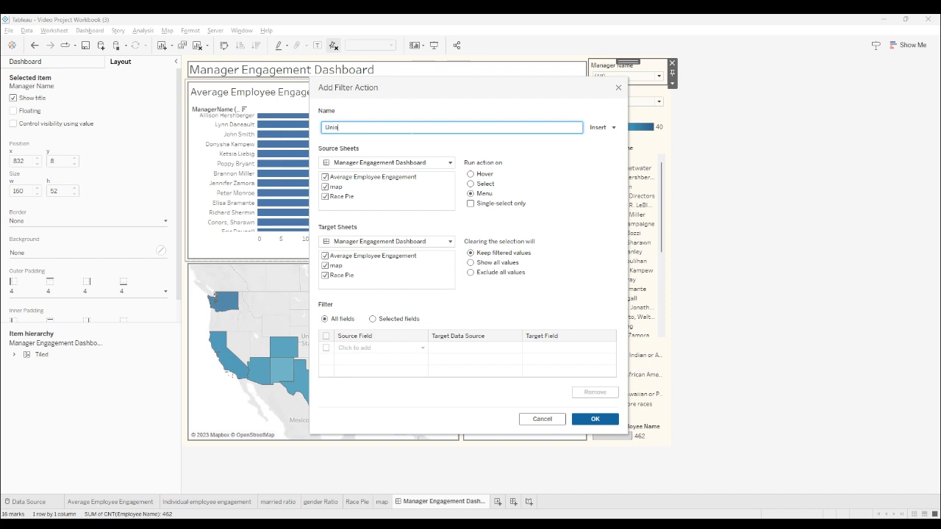
left_click(601, 127)
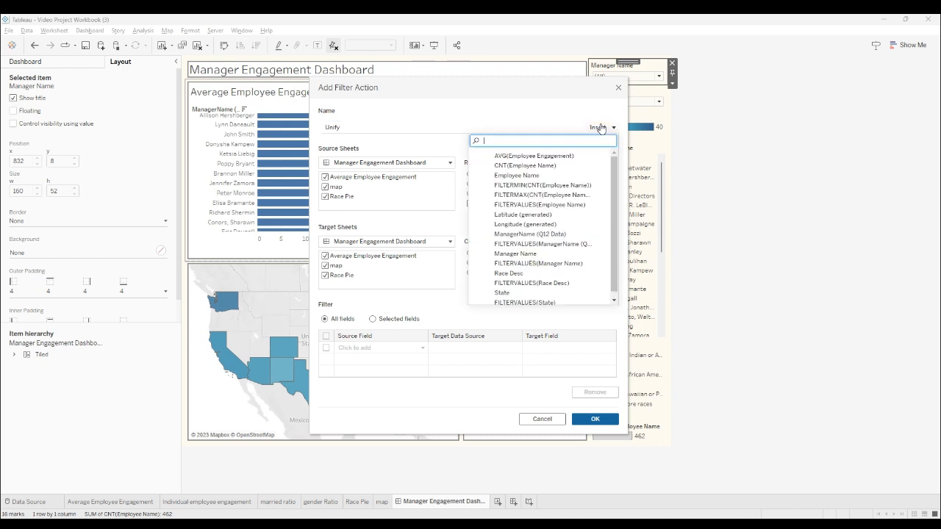
left_click(601, 127)
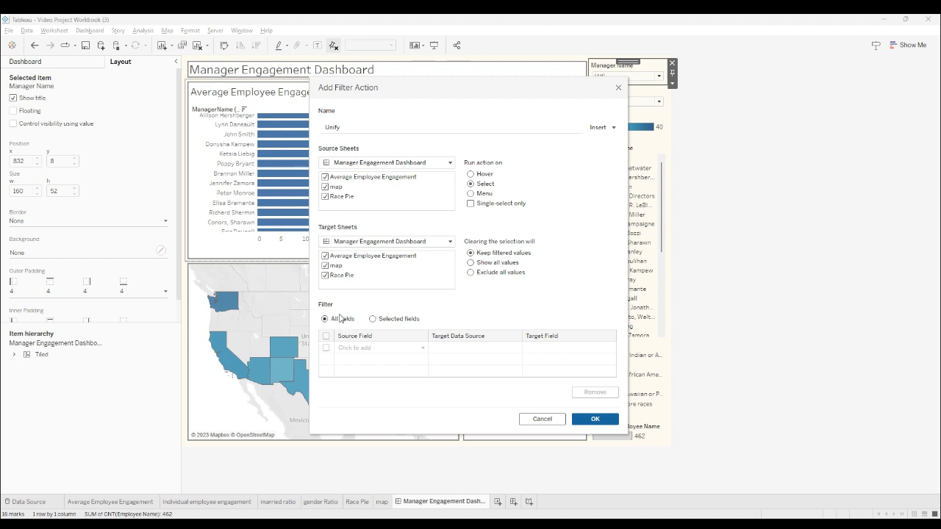
left_click(595, 419)
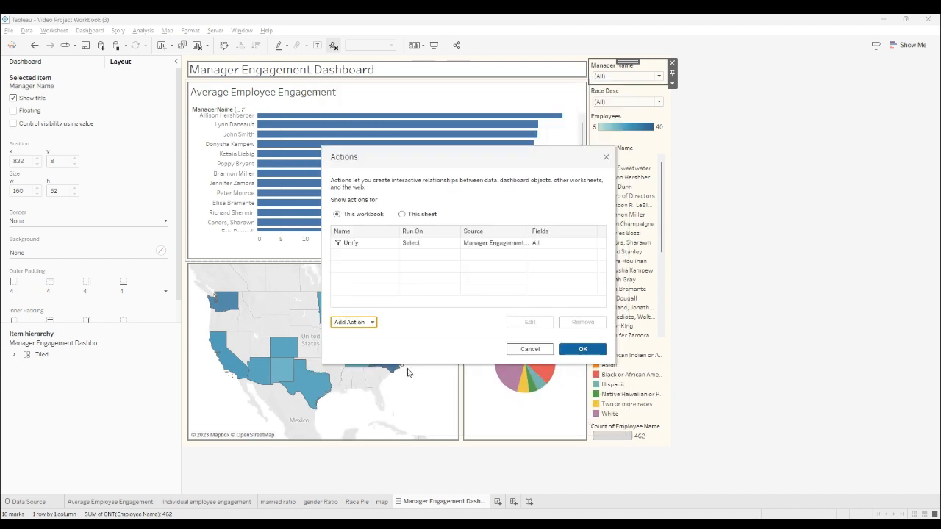
left_click(583, 349)
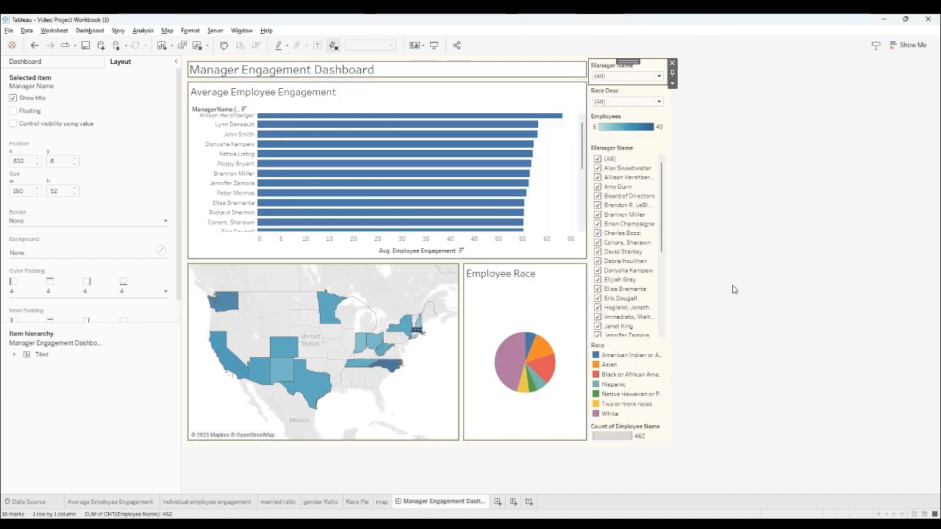
Test the filter action by selecting Washington, all states, North Carolina, and the White slice of the Employee Race pie
left_click(220, 297)
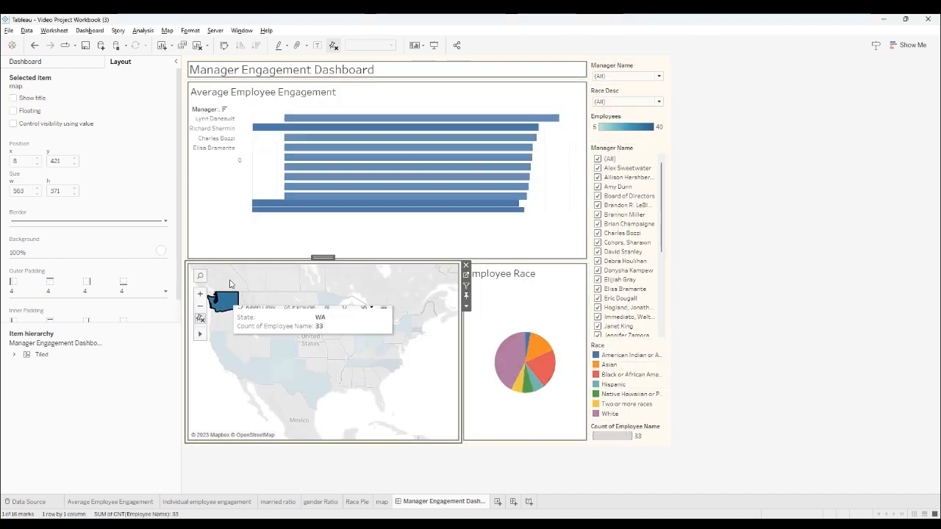
left_click_drag(423, 397, 200, 279)
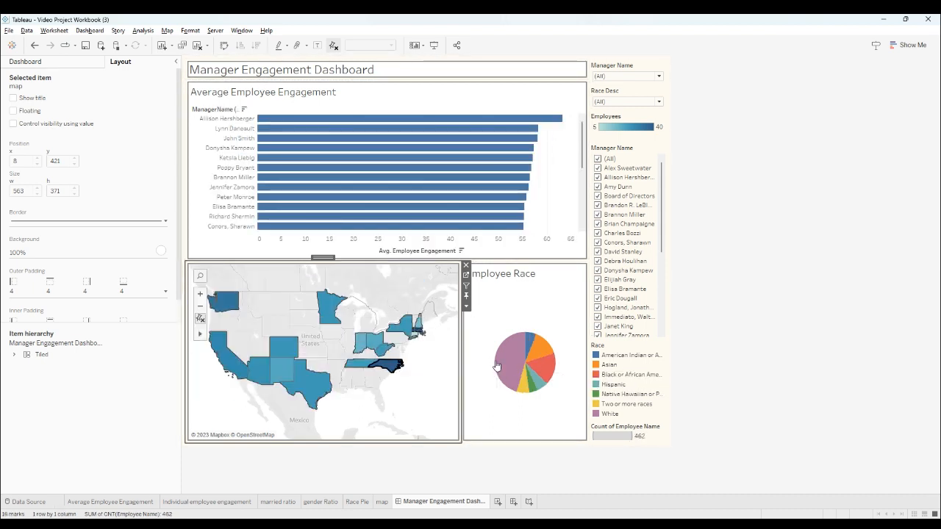
left_click(401, 362)
left_click(521, 359)
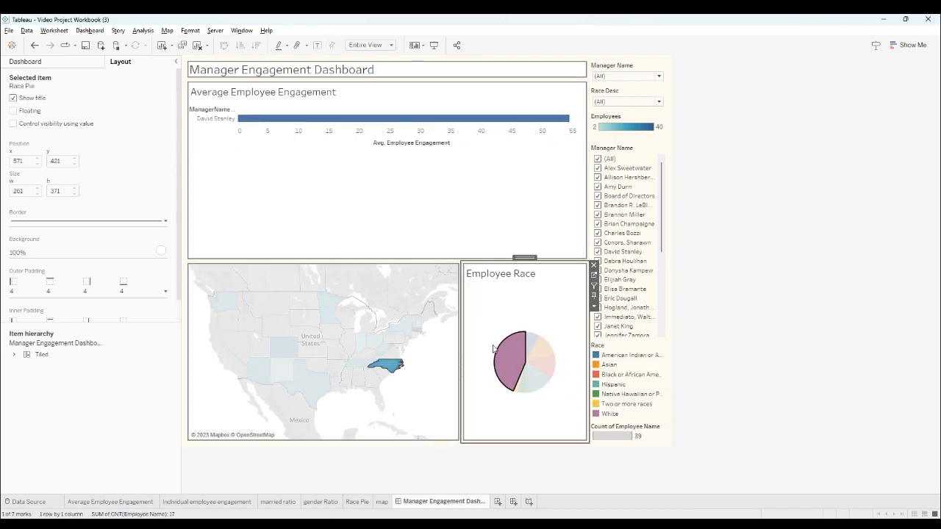
Clear the race slice and North Carolina selections to test the filter action's reset, and select all the states on the map
left_click(529, 400)
left_click(389, 391)
left_click_drag(435, 410, 193, 282)
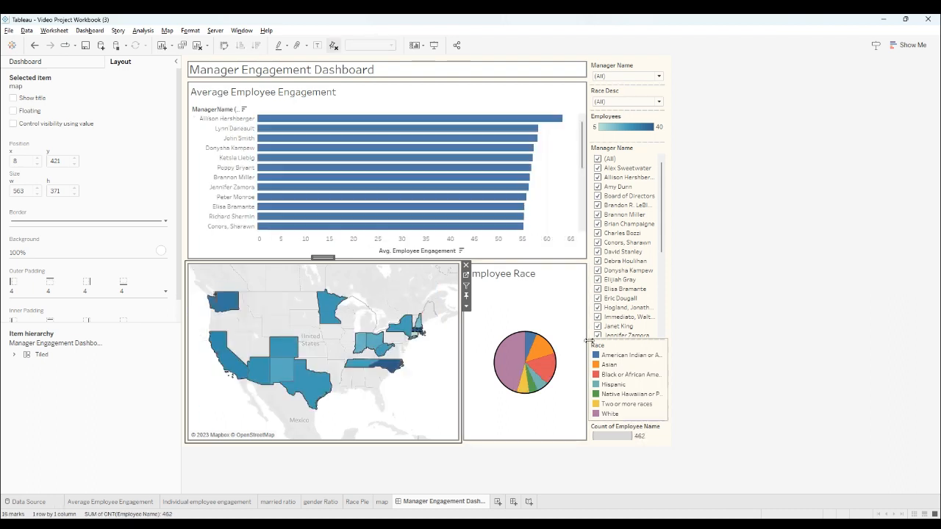
Remove the Manager Name dropdown and the Race Desc filter from the dashboard
left_click(665, 70)
left_click(671, 65)
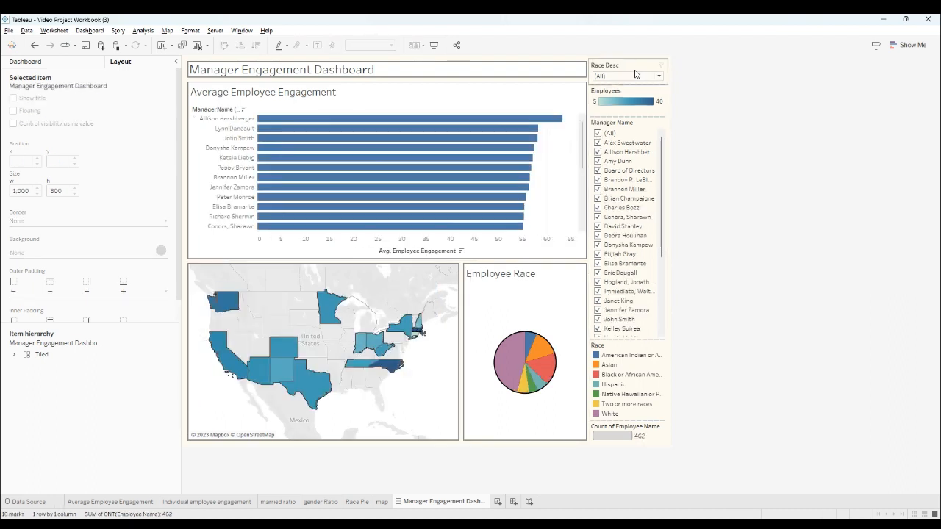
left_click(671, 64)
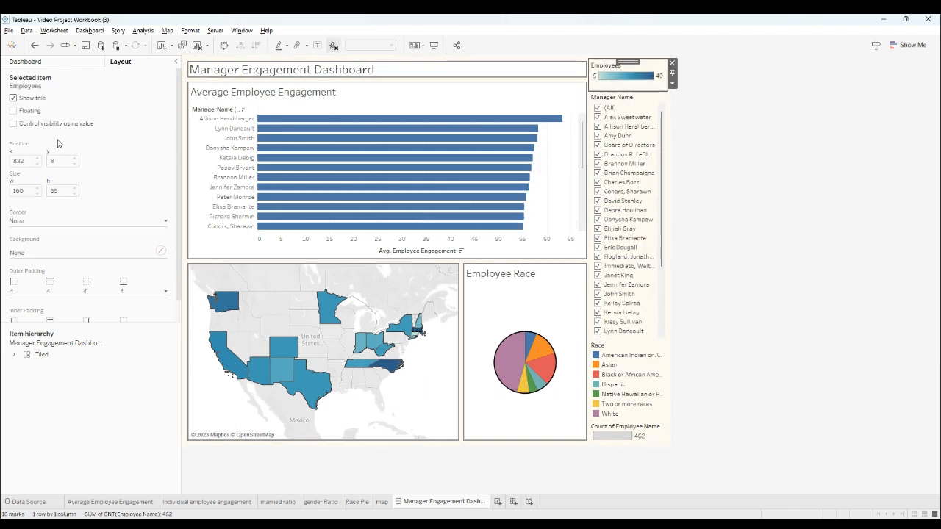
Float the Employees colour legend over the map's lower-left corner and give it a white background
left_click(15, 110)
left_click_drag(610, 65, 215, 405)
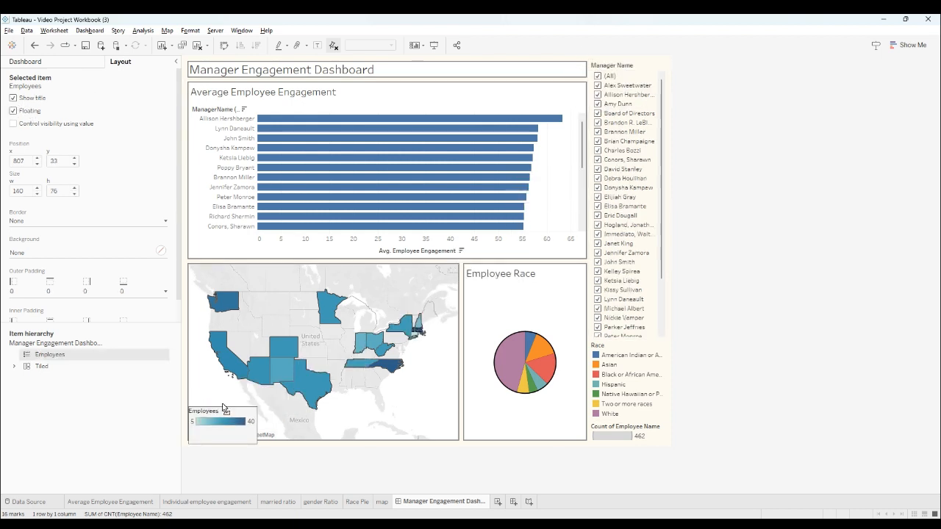
left_click(59, 250)
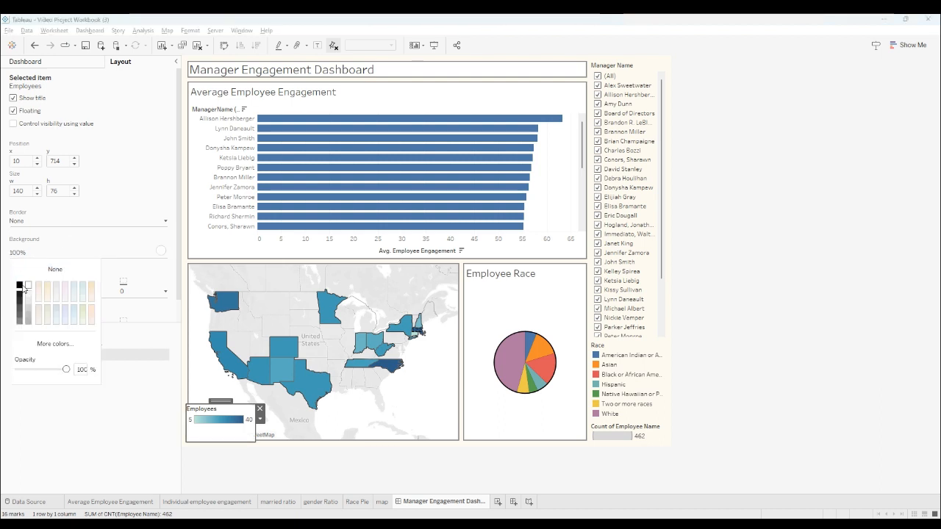
left_click(30, 285)
Give the Employees legend a solid grey border, and shrink it to about 139 by 49 to fit the map's lower-left corner
left_click(68, 220)
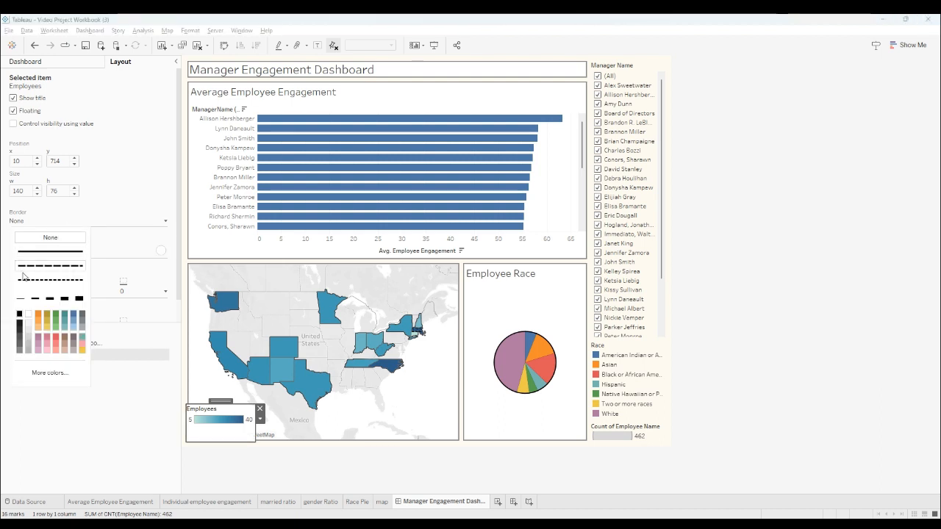
left_click(19, 349)
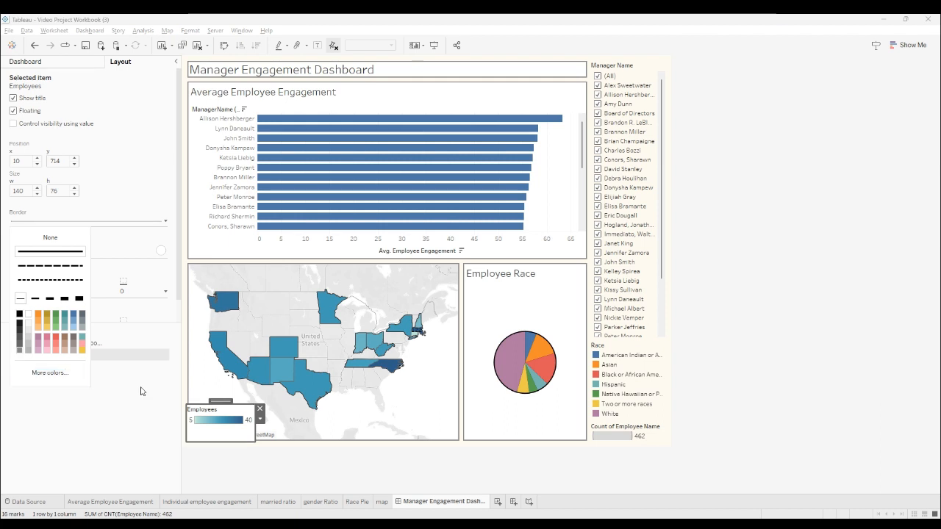
left_click(229, 438)
left_click_drag(255, 442, 228, 416)
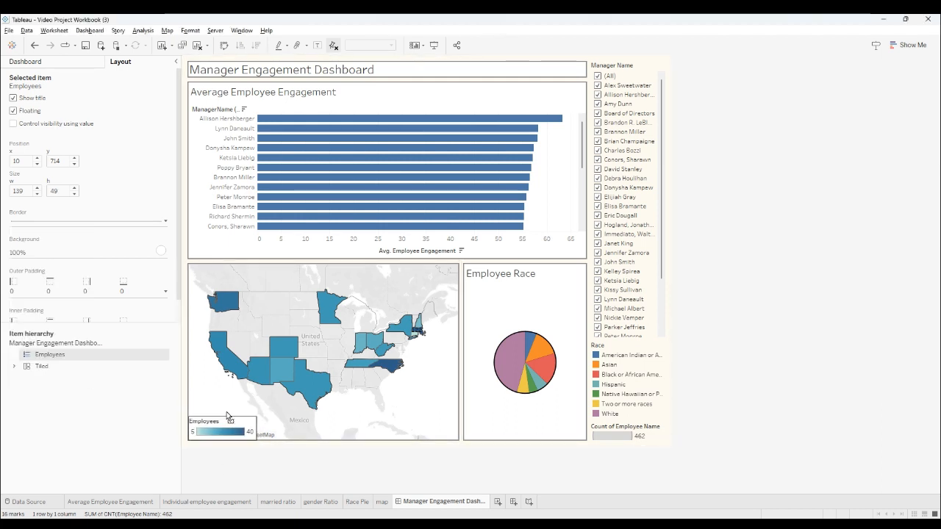
Remove the Manager Name checklist from the dashboard, and float the Race legend over the Employee Race pie
left_click(625, 70)
left_click(672, 66)
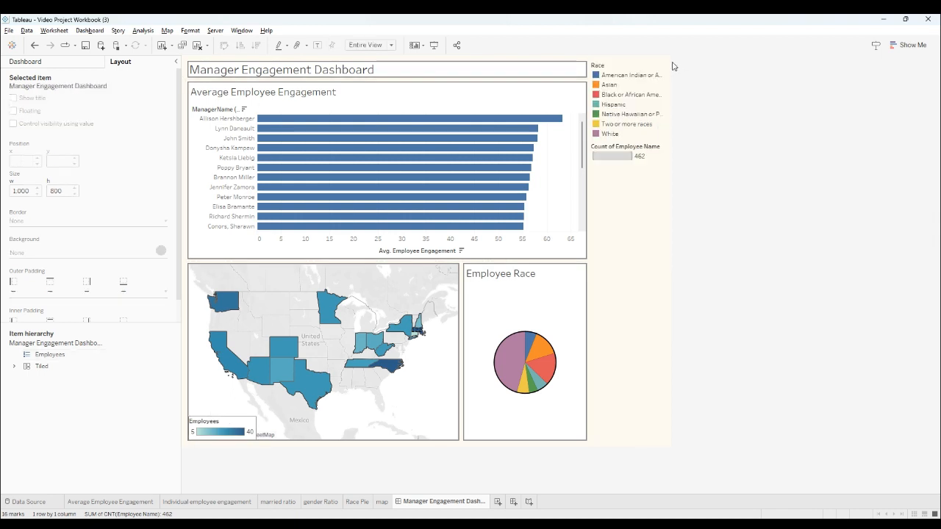
left_click(636, 68)
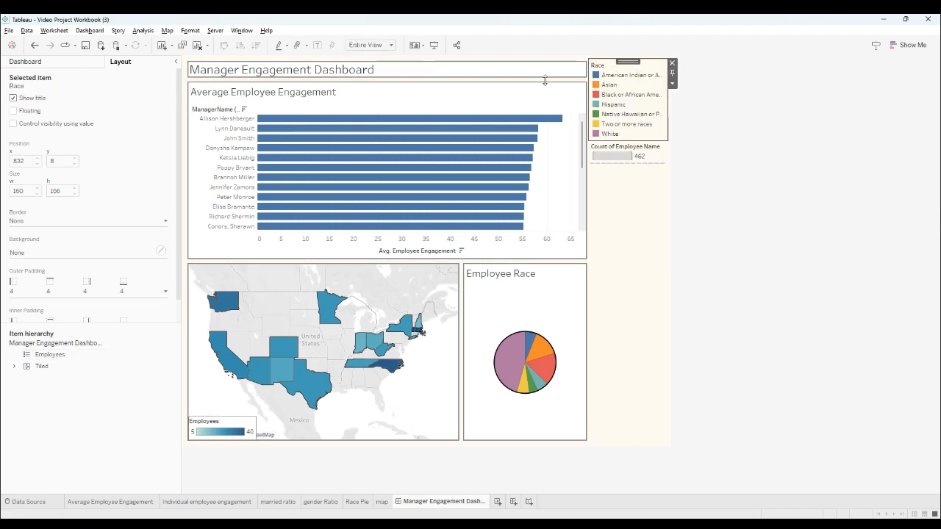
left_click(26, 111)
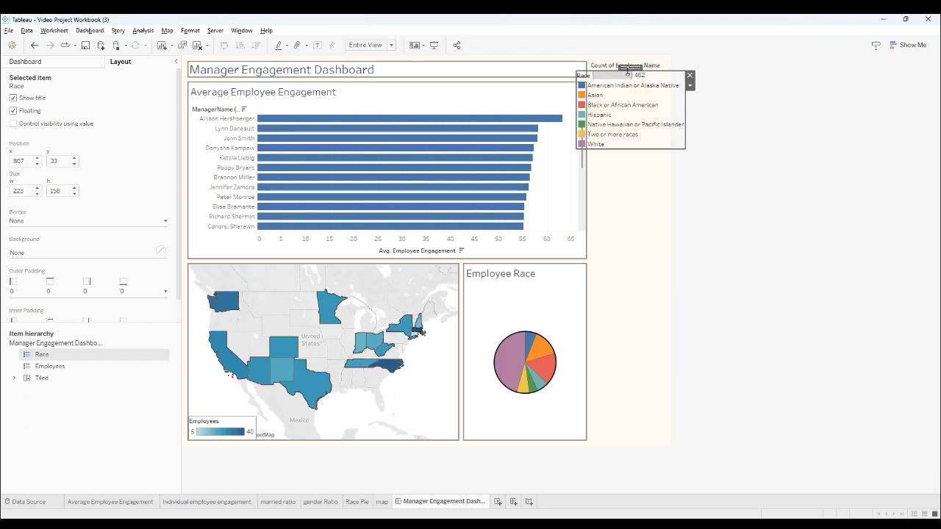
left_click_drag(627, 69, 478, 287)
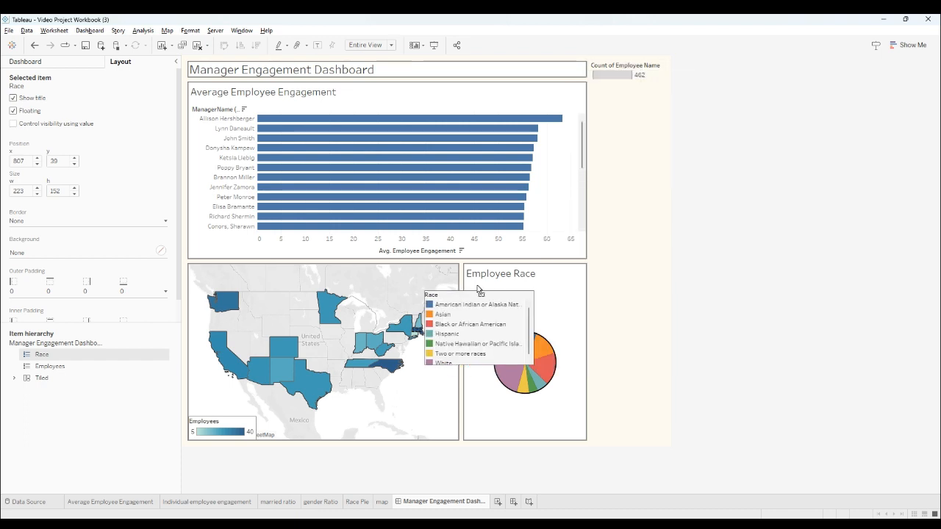
Give the floating Race legend a white background and a solid grey border
left_click(53, 251)
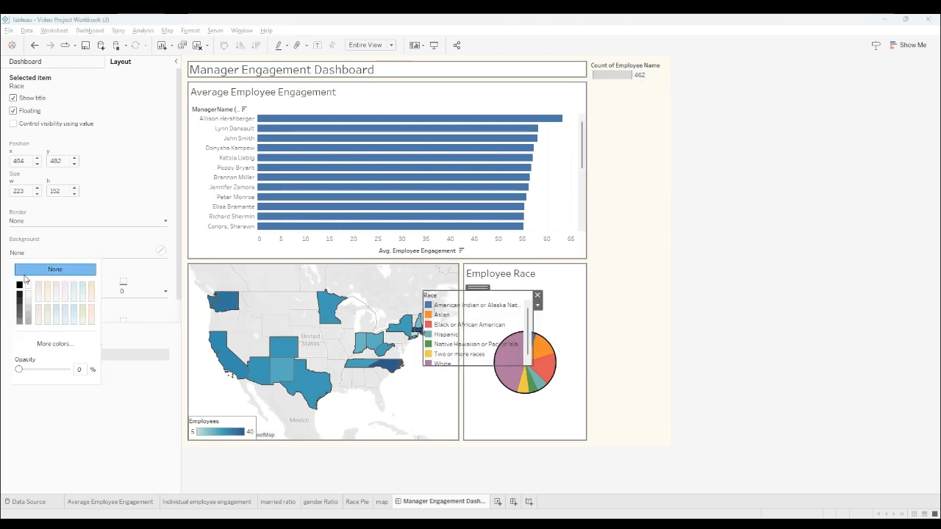
left_click(51, 220)
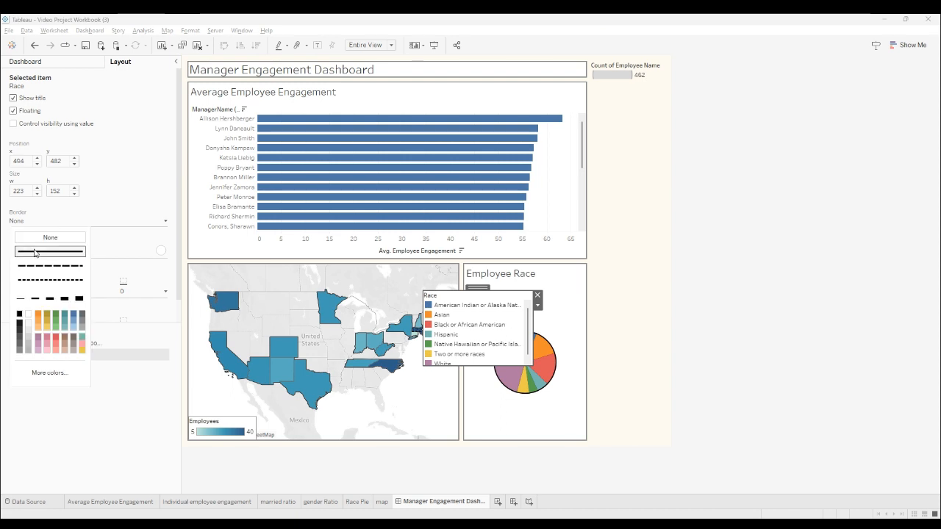
left_click(28, 348)
Remove the Count of Employee Name legend, and move the Race legend to the lower-left corner of the Employee Race view
left_click(633, 77)
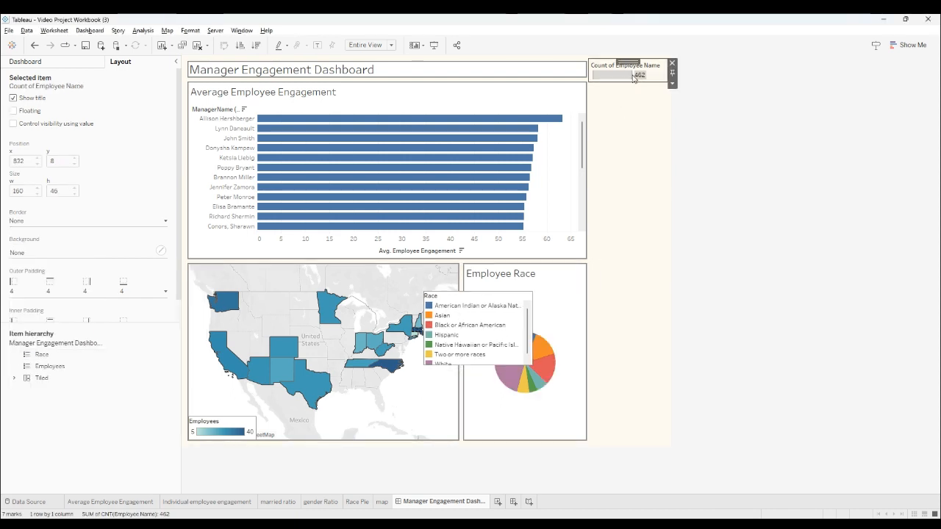
left_click(672, 65)
left_click(490, 325)
left_click_drag(490, 324, 515, 363)
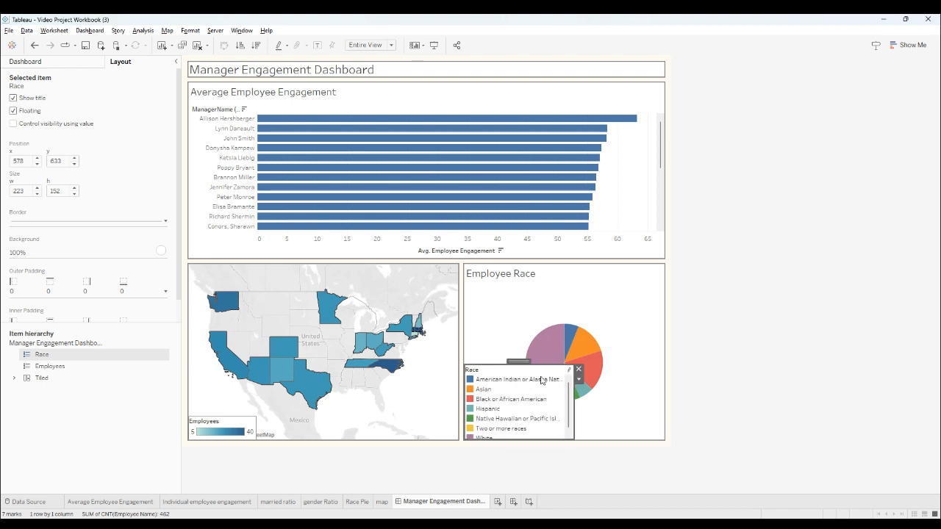
Narrow the Race legend so it clears the Employee Race pie, and check its last entries
left_click_drag(571, 395, 522, 398)
left_click(670, 422)
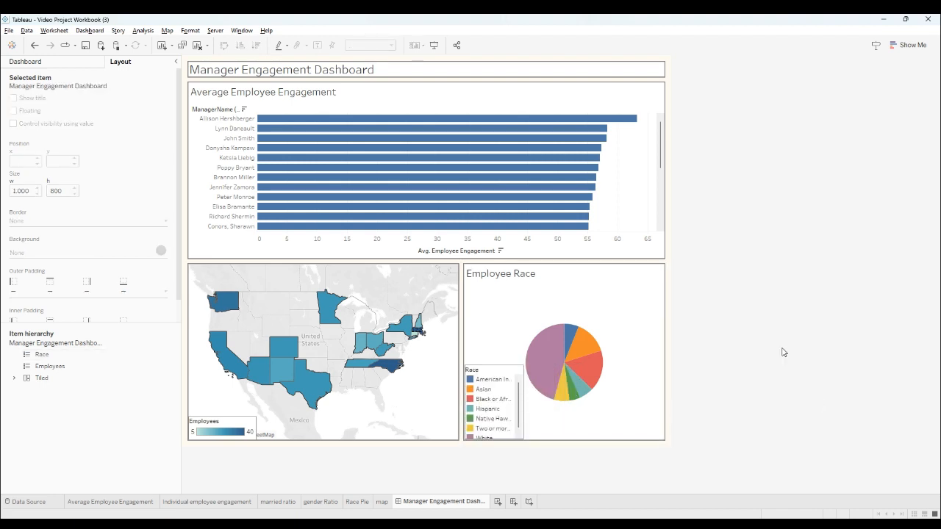
scroll(474, 400, "down", 1)
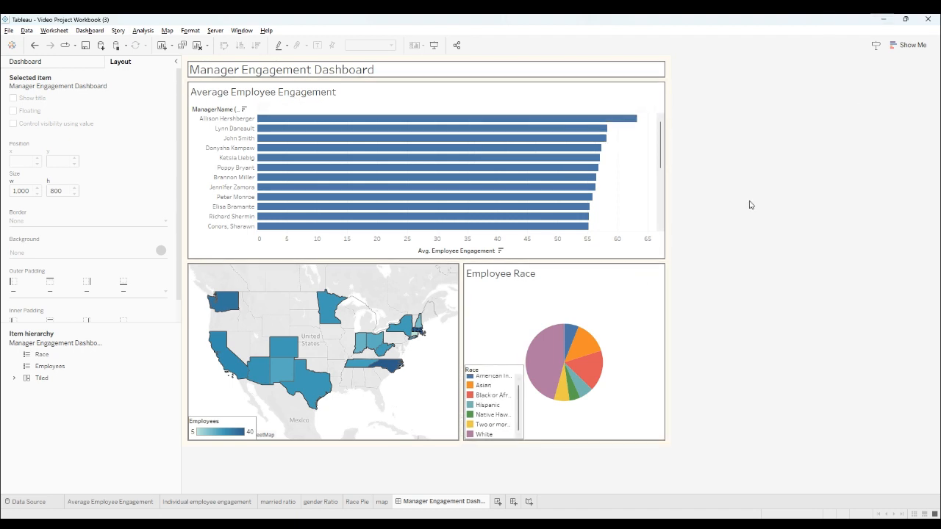
left_click(59, 63)
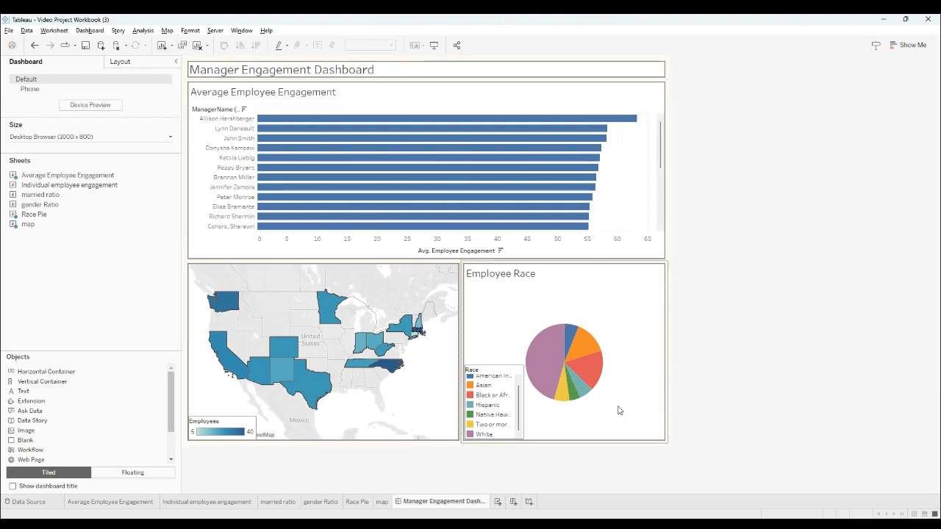
mouse_move(333, 307)
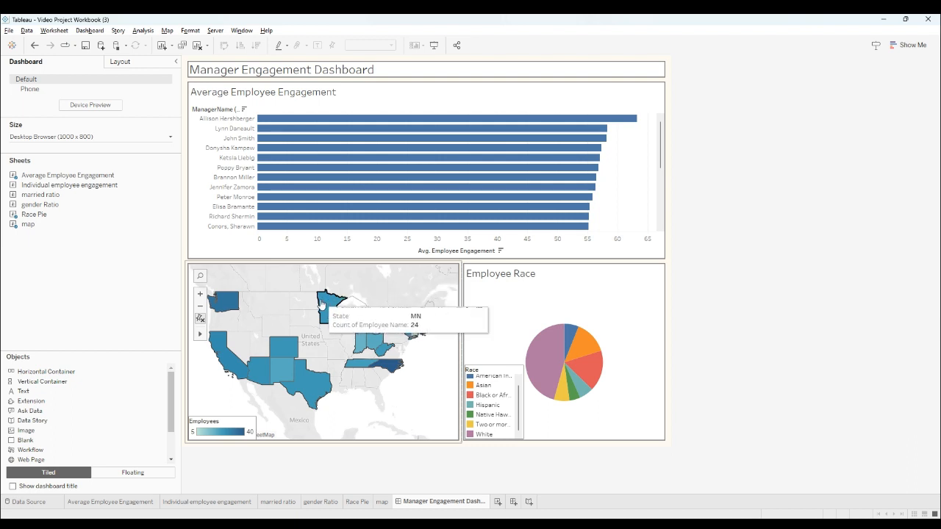
key("alt+Tab")
left_click(689, 197)
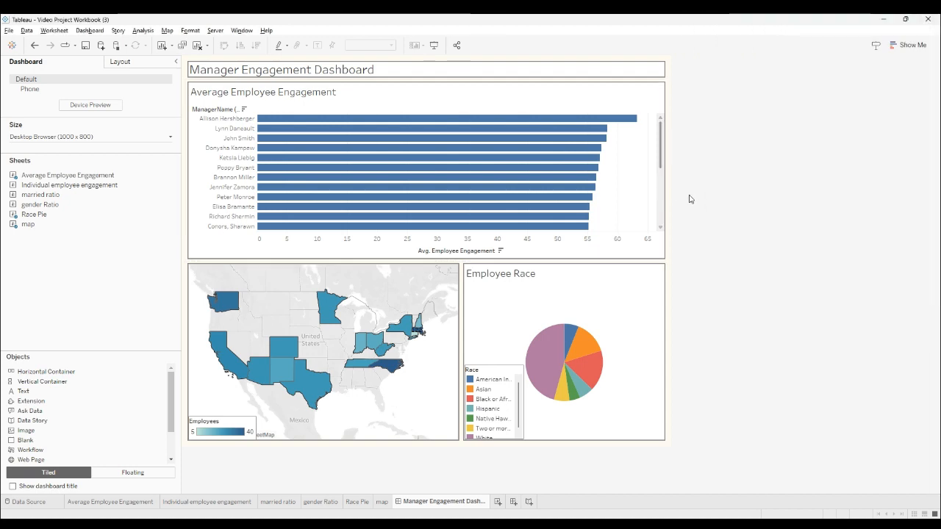
Go to the map worksheet and rewrite its tooltip as one sentence: "in <State> there are <CNT(Employee Name)> employees"
double_click(413, 391)
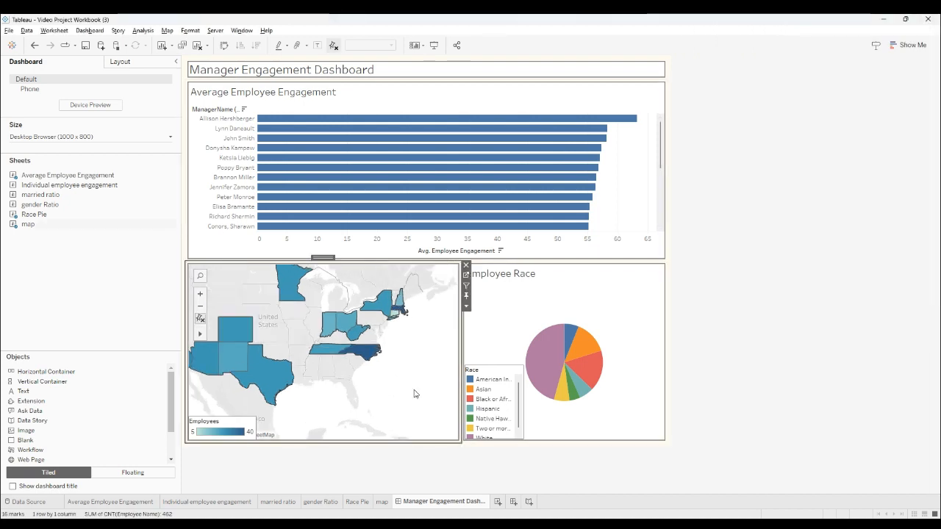
left_click(466, 275)
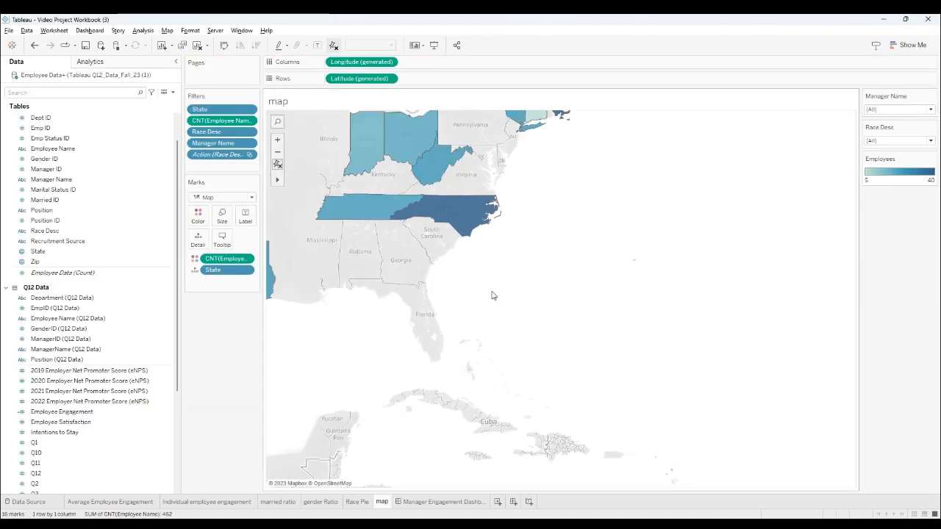
left_click(222, 239)
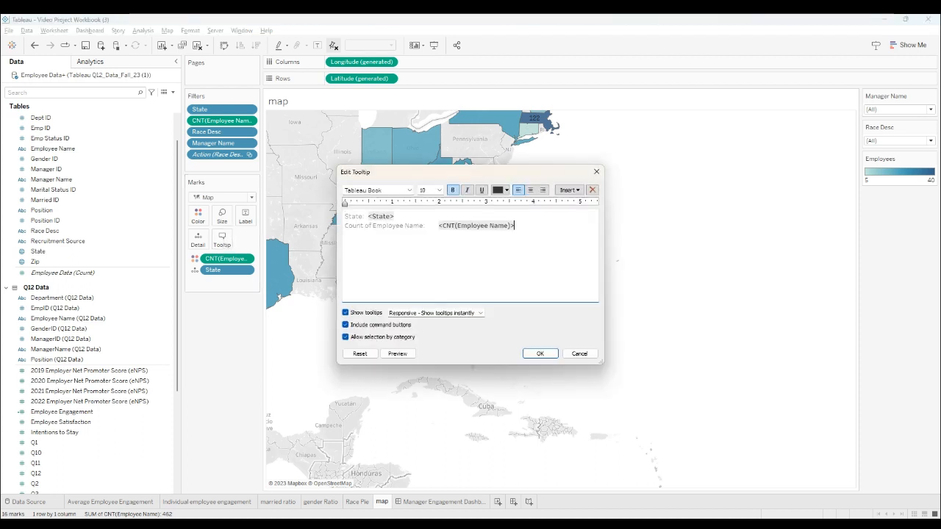
triple_click(351, 216)
left_click(351, 216)
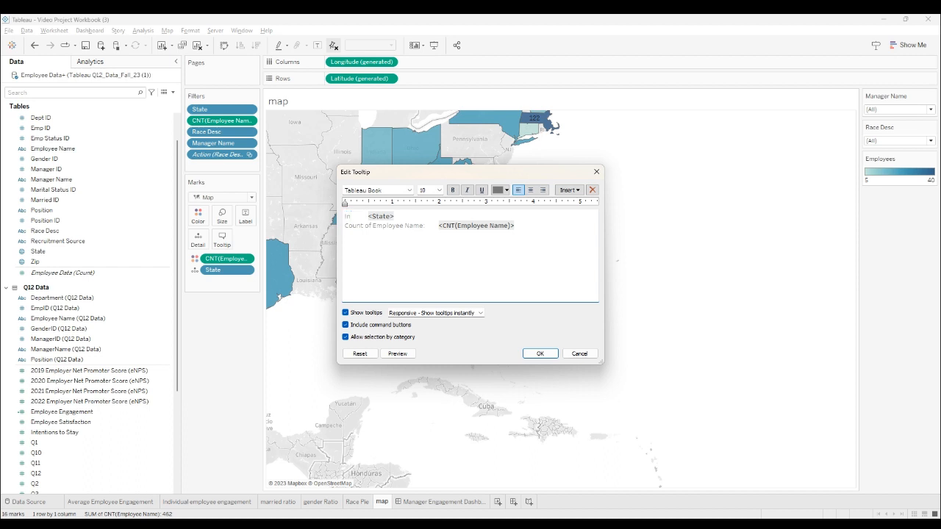
key("BackSpace")
key("shift+Up")
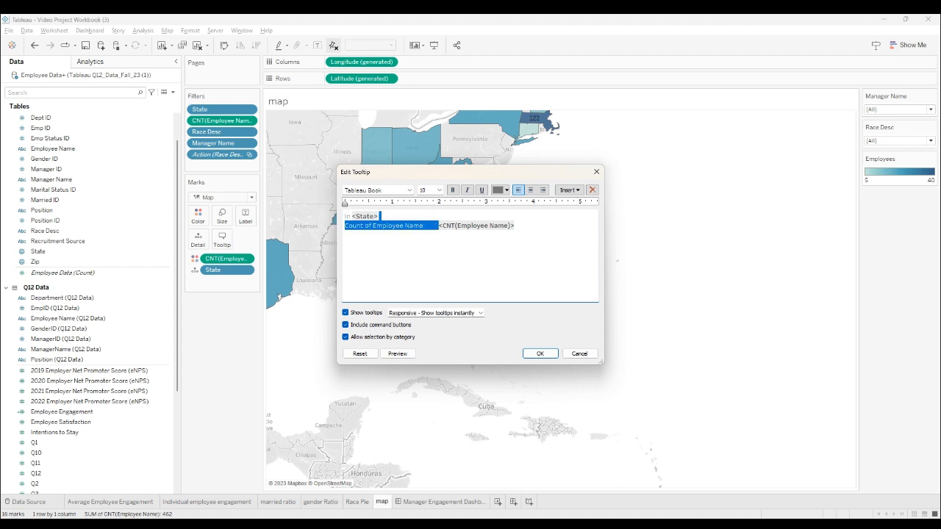
key("BackSpace")
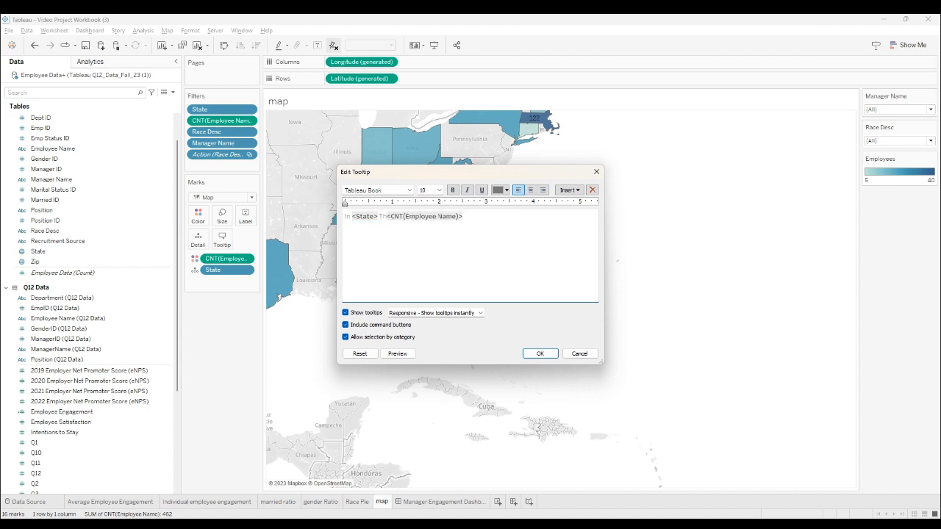
type("there are")
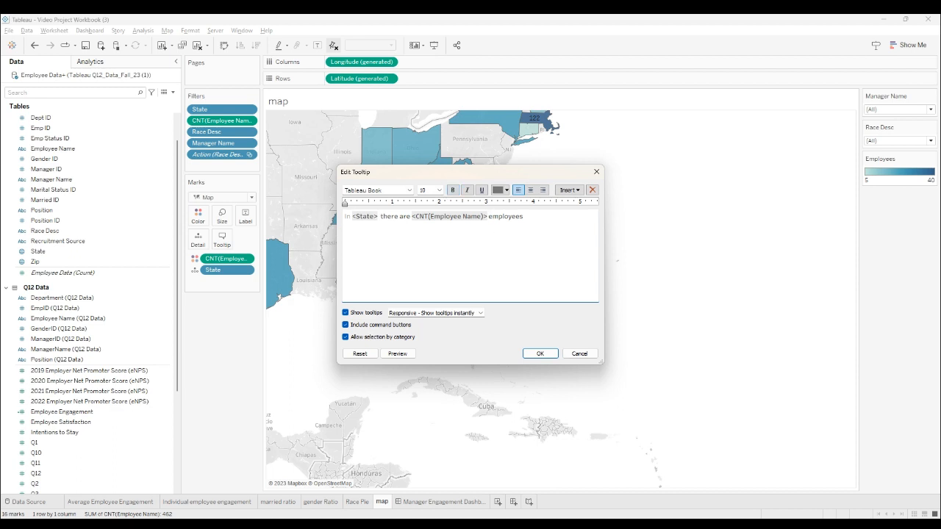
Change the tooltip's faint opening word to a dark "In", apply the tooltip, and check it on Tennessee
left_click_drag(352, 216, 384, 200)
key("BackSpace")
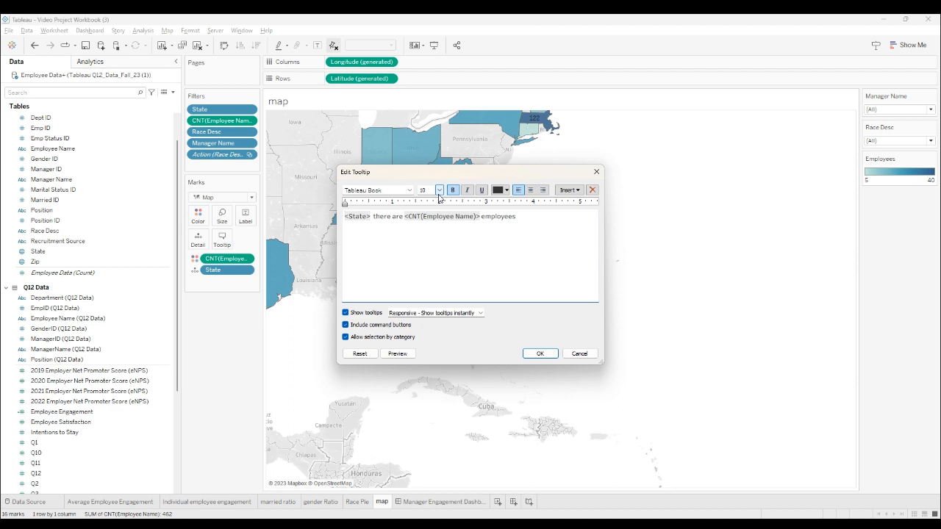
key("ctrl+z")
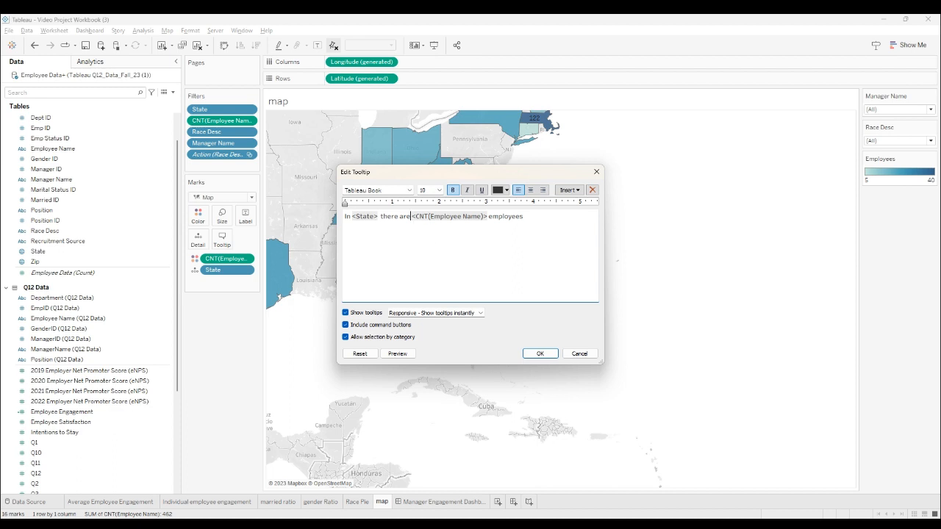
left_click(537, 353)
mouse_move(391, 221)
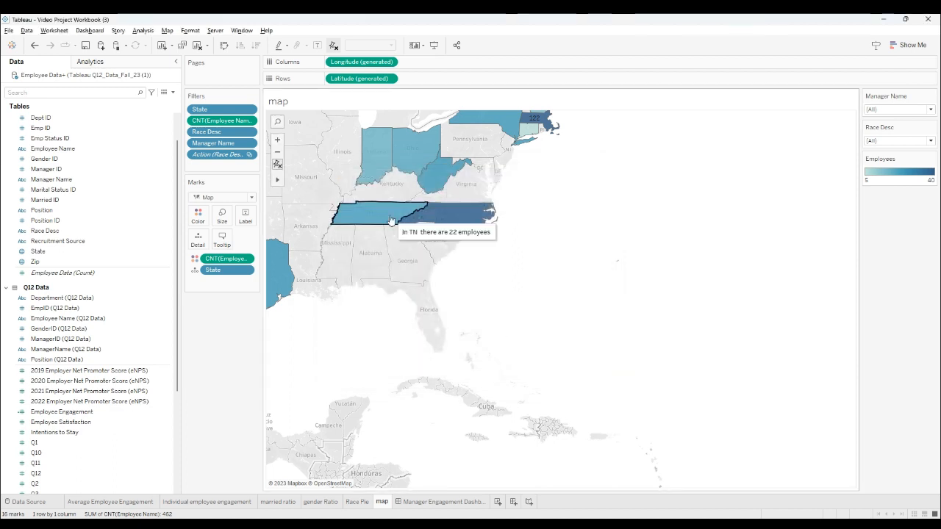
Edit the map's tooltip and color the <CNT(Employee Name)> field light blue
key("alt+Tab")
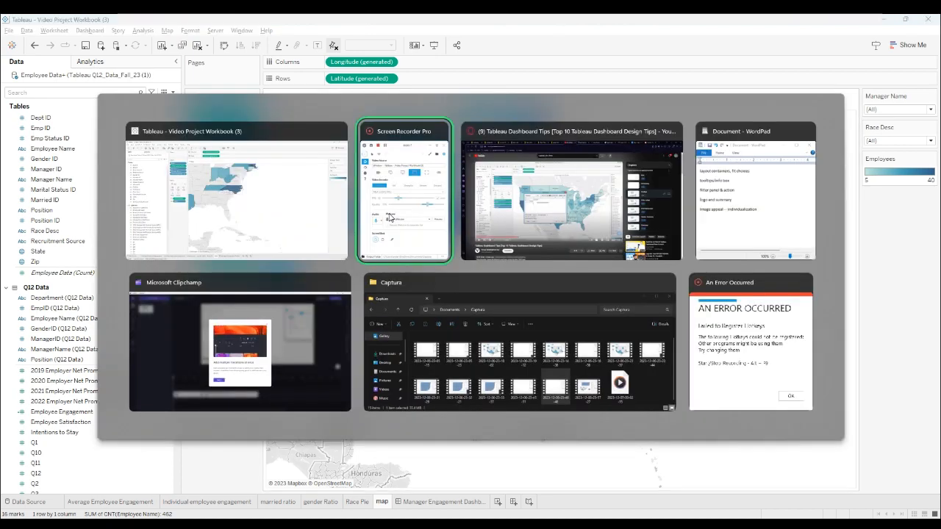
left_click(362, 223)
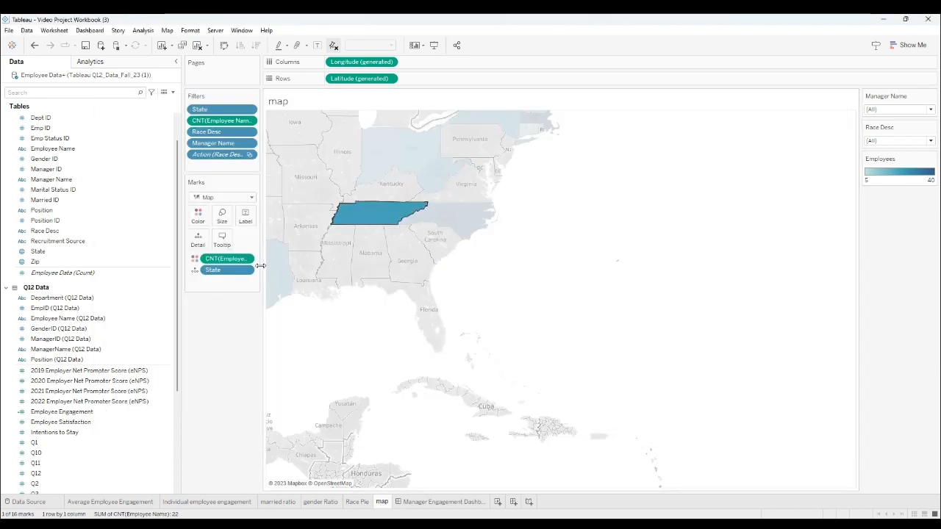
left_click(221, 237)
double_click(449, 216)
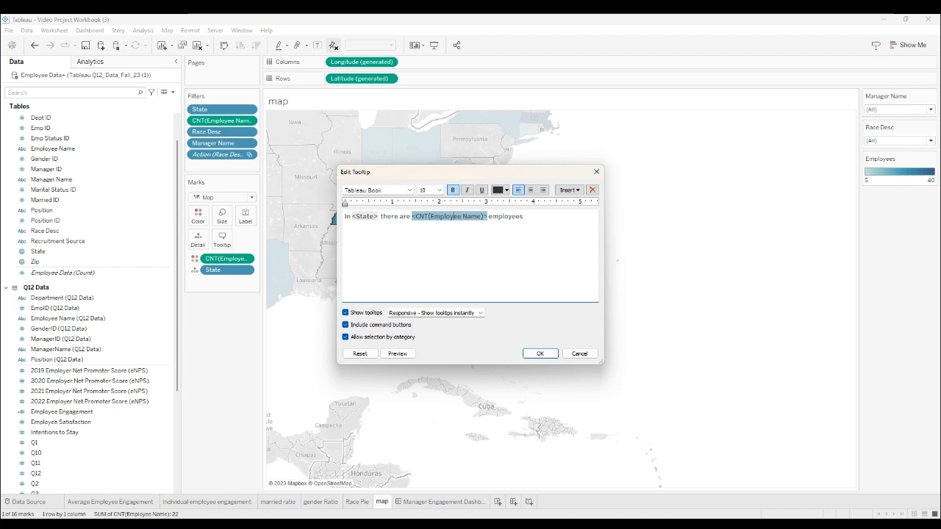
left_click_drag(487, 216, 406, 216)
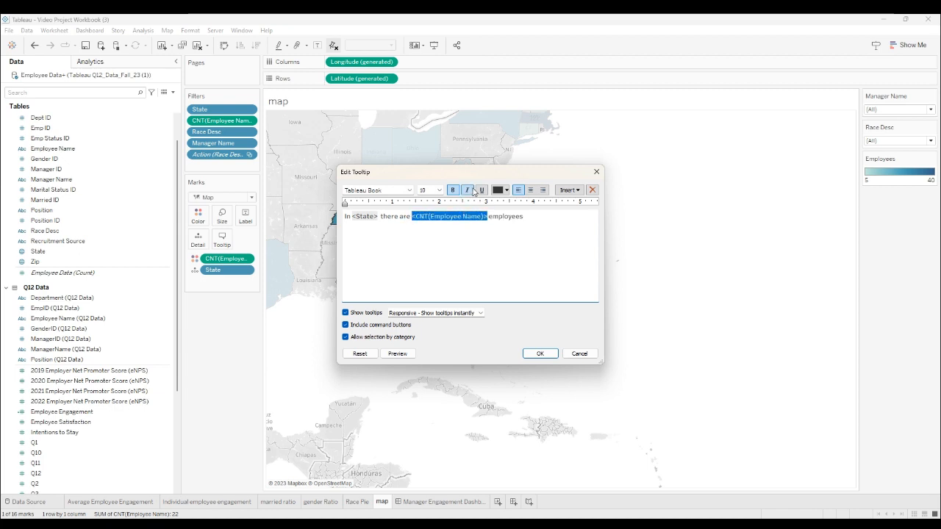
left_click(496, 191)
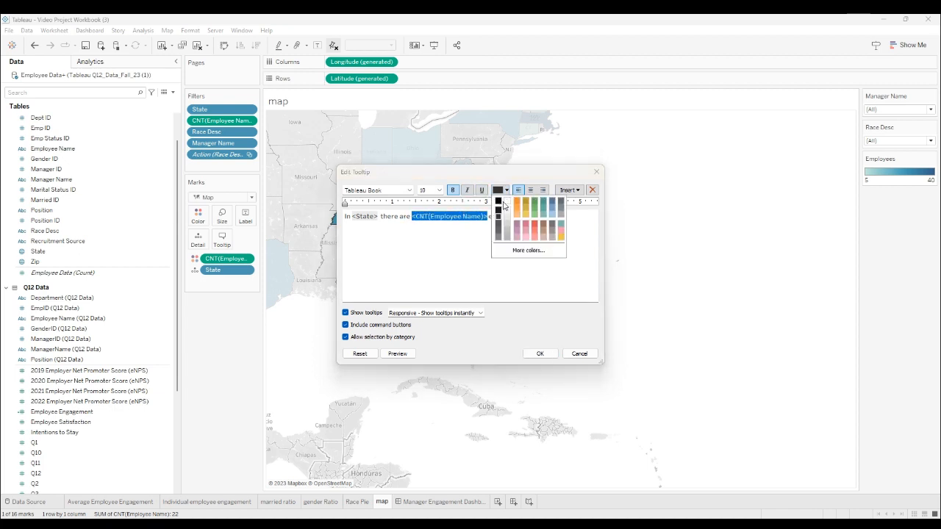
left_click(551, 217)
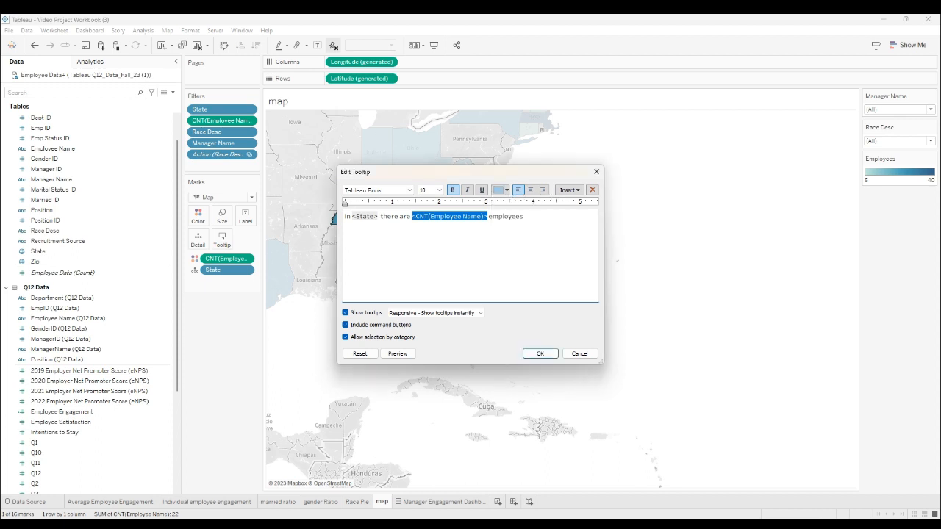
Color the tooltip's <State> field the same light blue, apply the tooltip, and check it on Tennessee
left_click(380, 216)
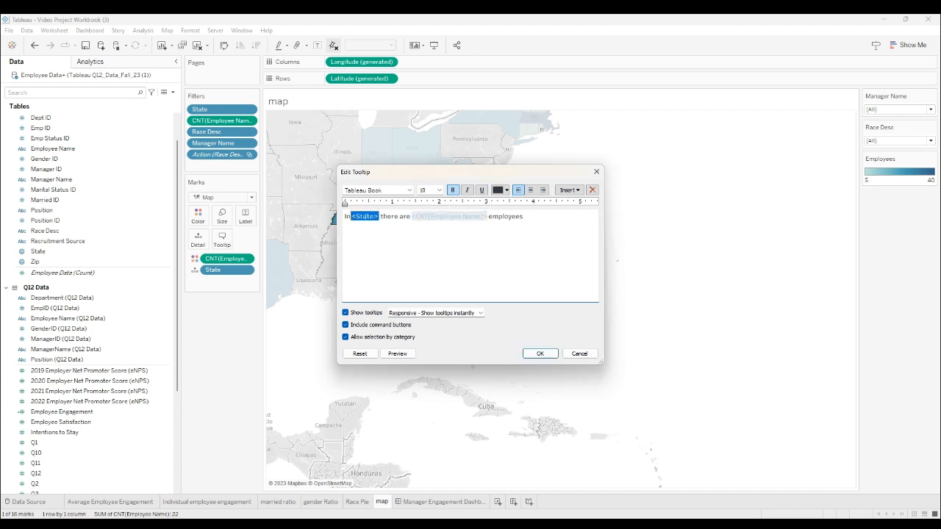
left_click(499, 191)
left_click(552, 218)
left_click(540, 353)
mouse_move(364, 220)
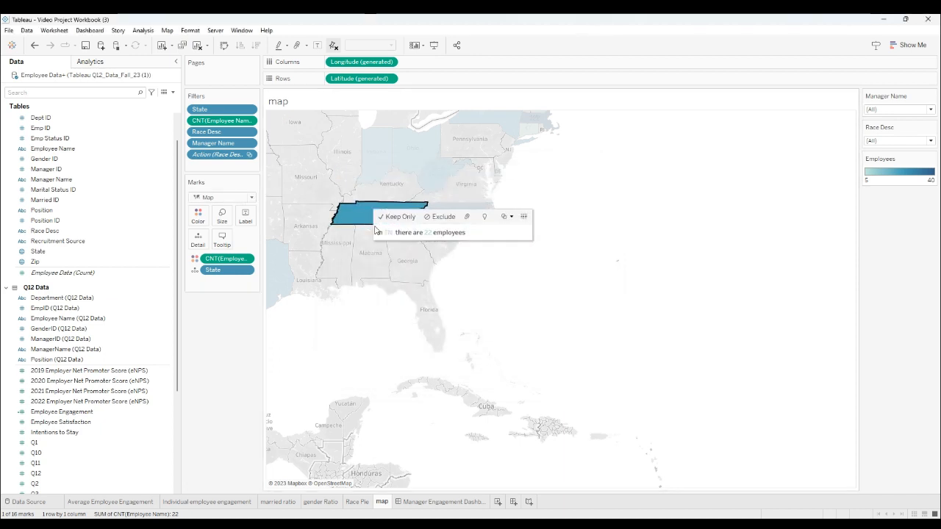
Return to the Manager Engagement Dashboard, check the map tooltip on North Carolina, and reframe the map on the whole United States
left_click(445, 503)
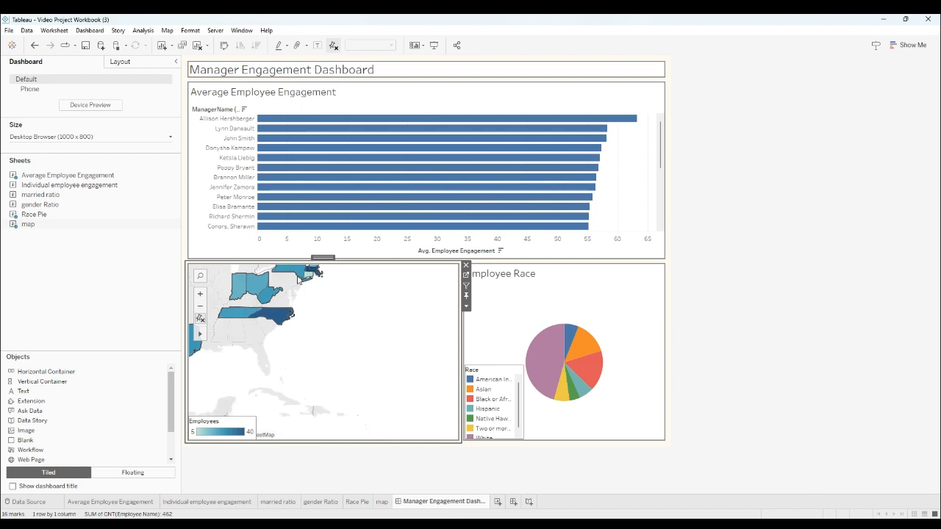
mouse_move(265, 316)
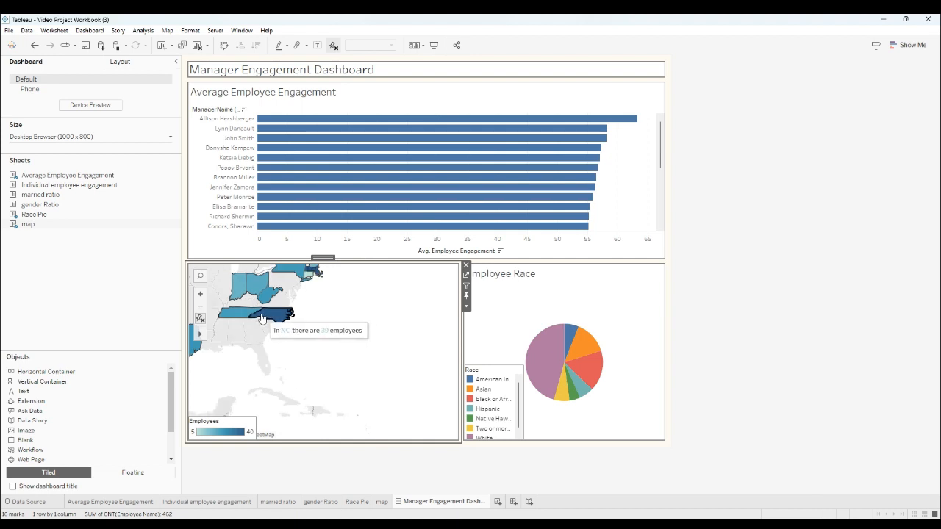
scroll(336, 369, "down", 3)
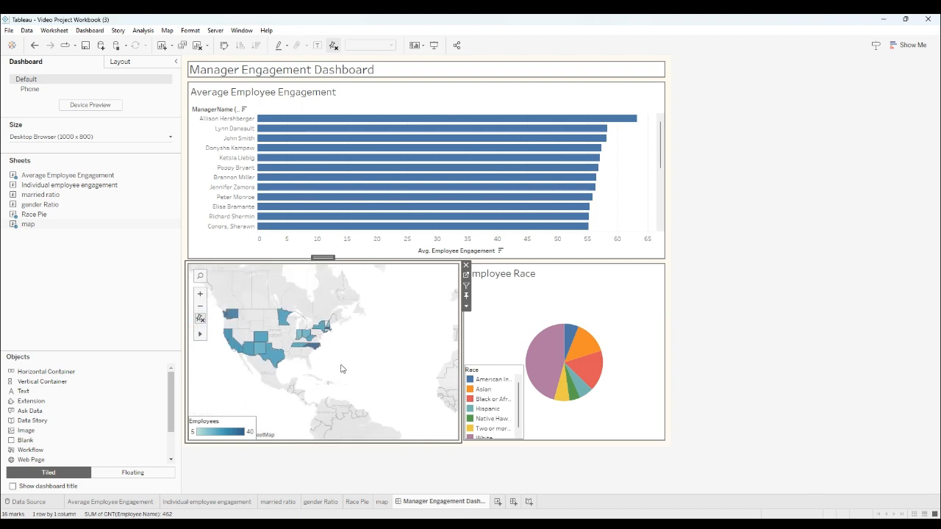
left_click_drag(374, 380, 217, 305)
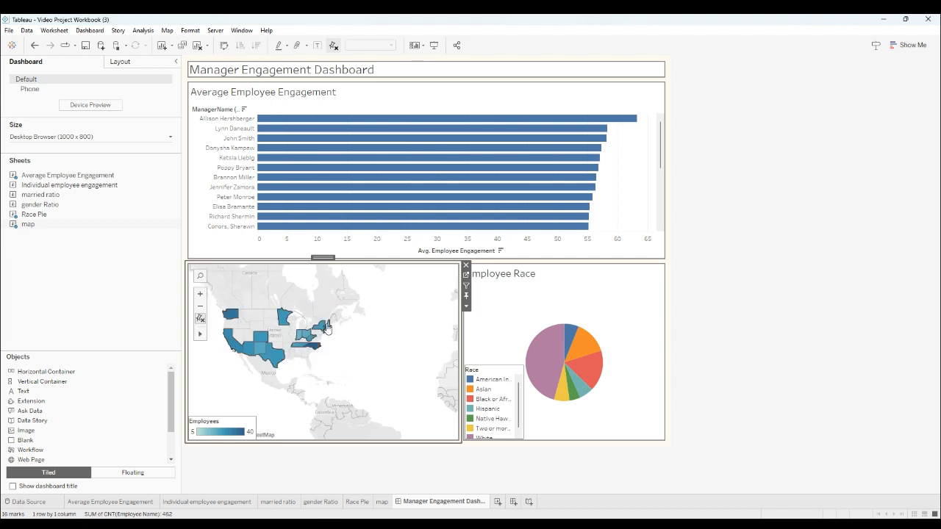
scroll(276, 366, "up", 3)
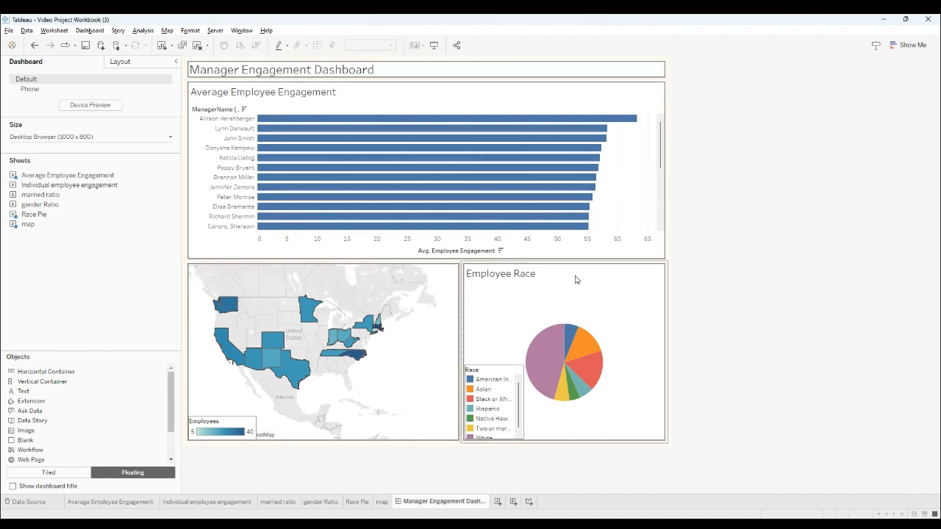
Add a new worksheet and create a calculated field named Help that contains only an empty string ("")
left_click(496, 502)
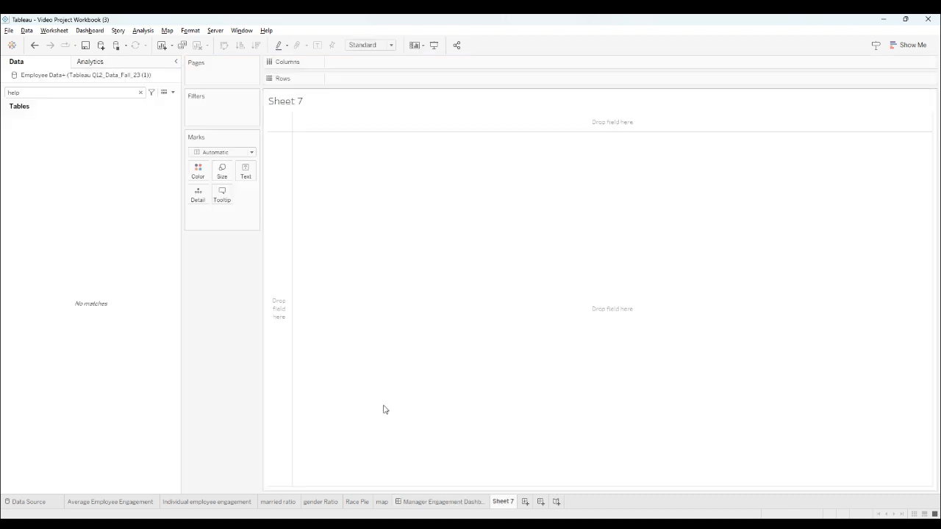
left_click(165, 94)
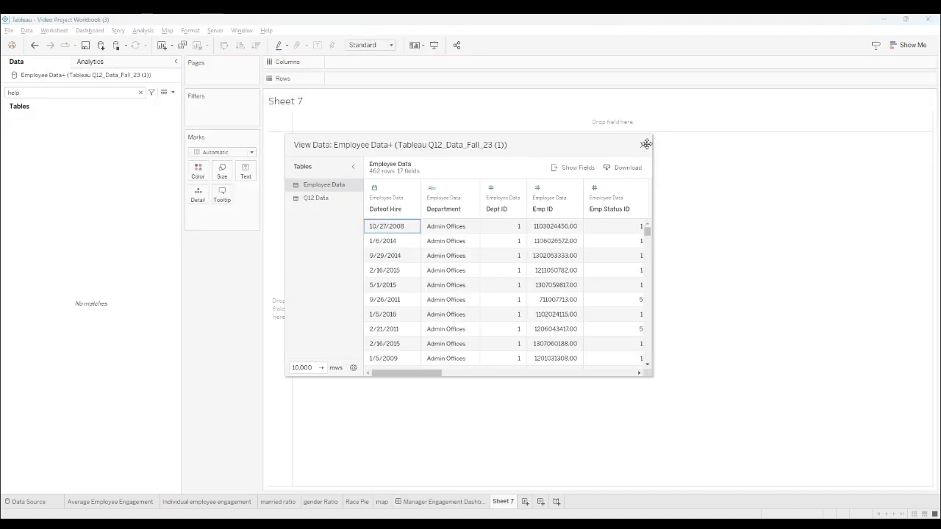
left_click(646, 144)
left_click(174, 93)
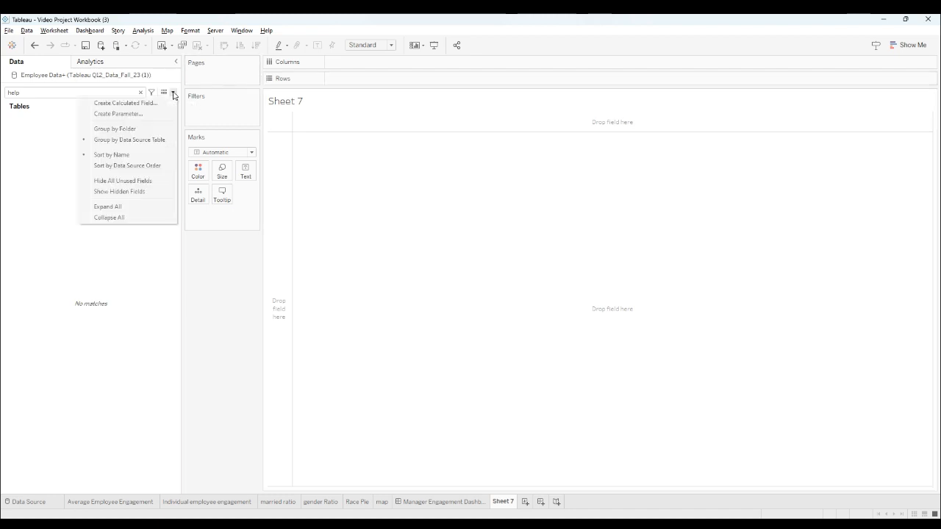
left_click(147, 103)
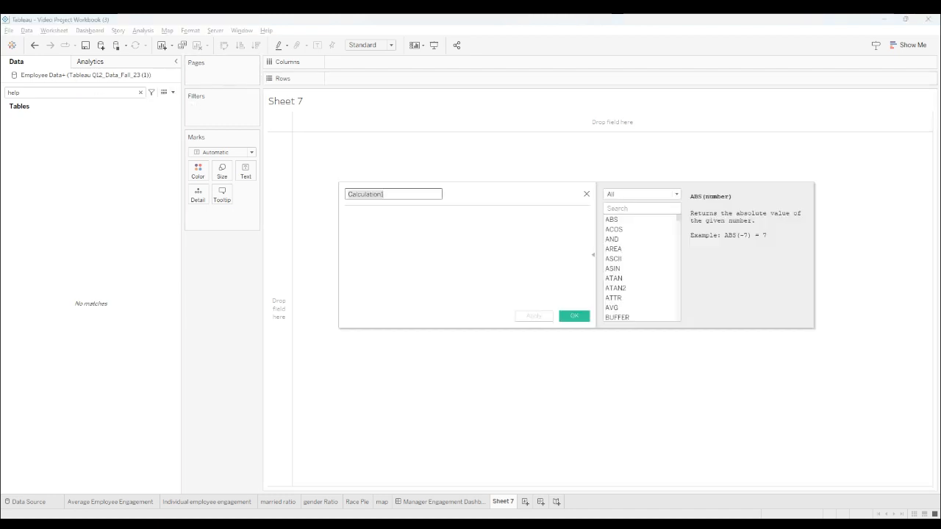
type("Help")
key("Tab")
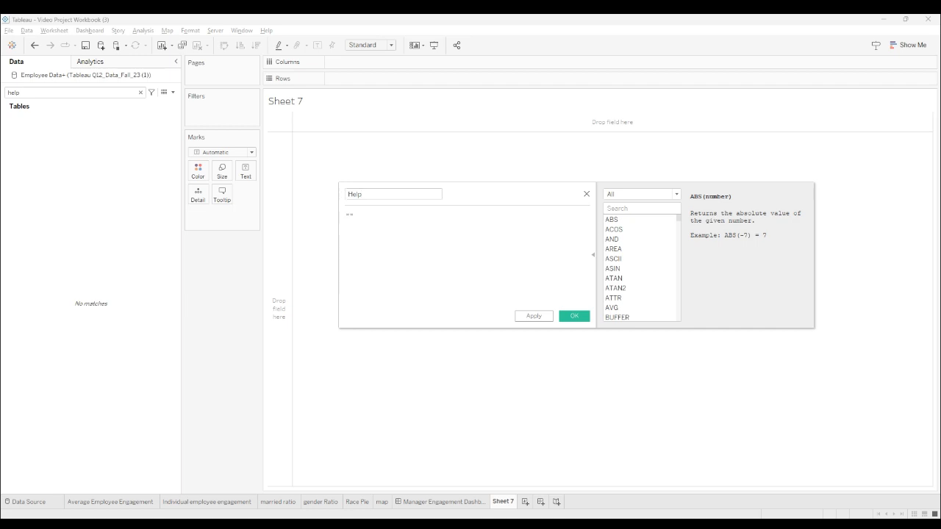
left_click(570, 318)
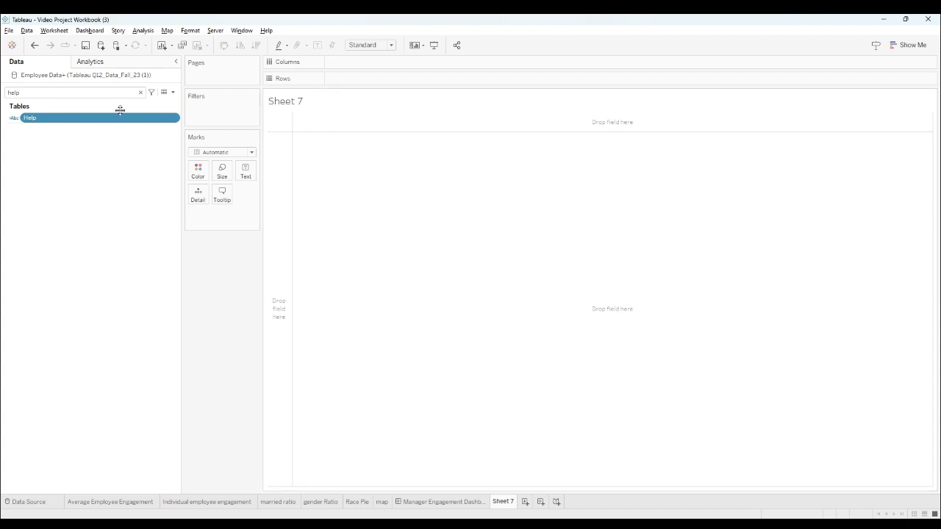
Place Help on Rows, change the mark type to Shape, and assign the yellow exclamation mark from the KPI palette
left_click_drag(112, 120, 375, 84)
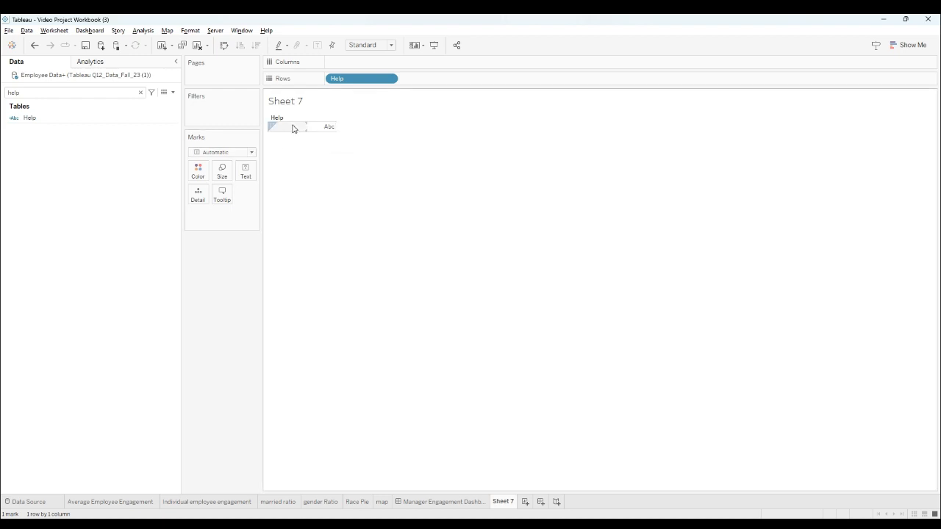
left_click(237, 153)
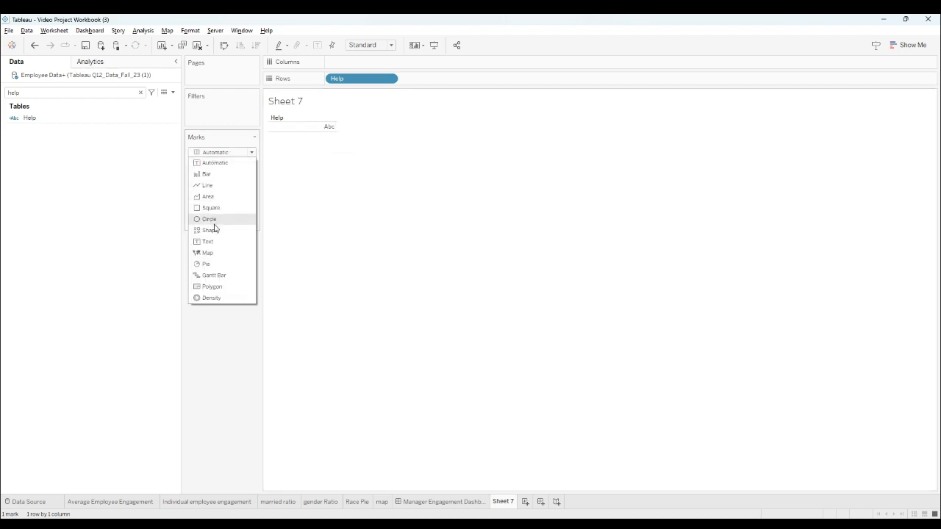
left_click(213, 230)
left_click(243, 197)
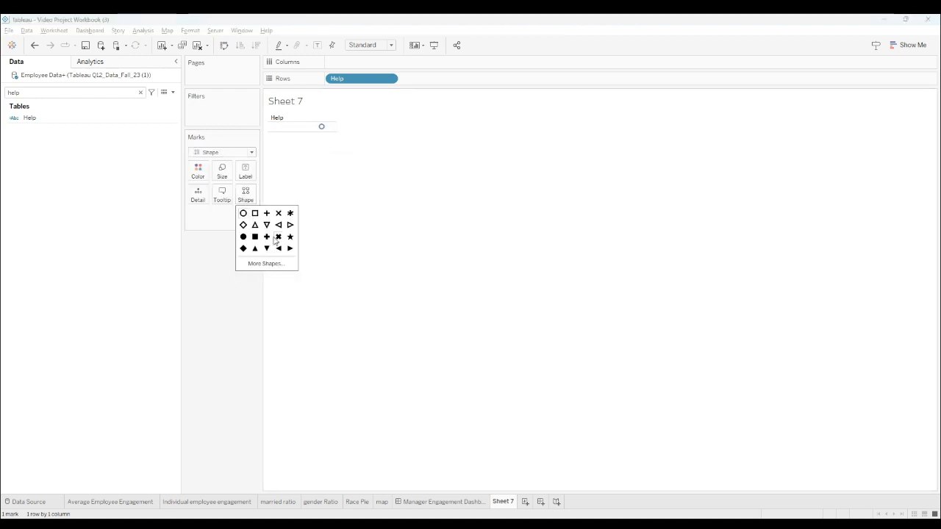
left_click(275, 264)
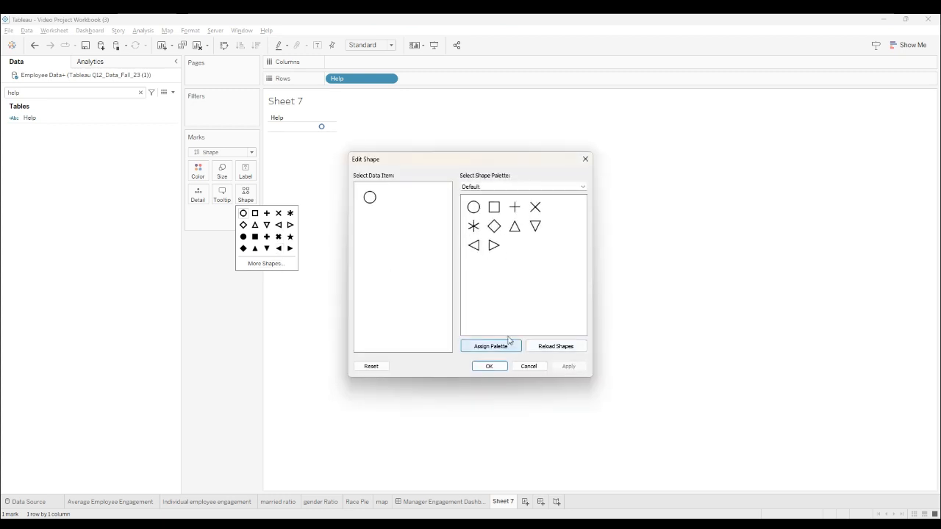
left_click(520, 187)
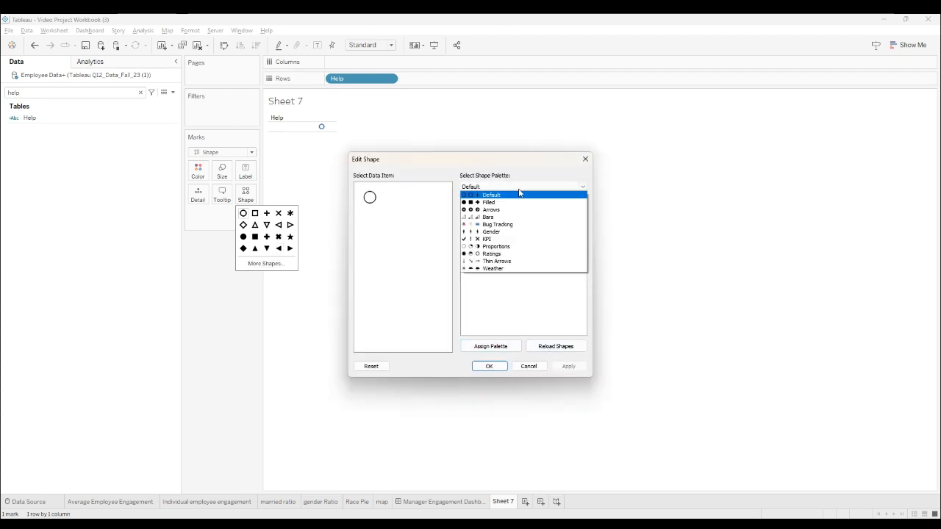
left_click(502, 238)
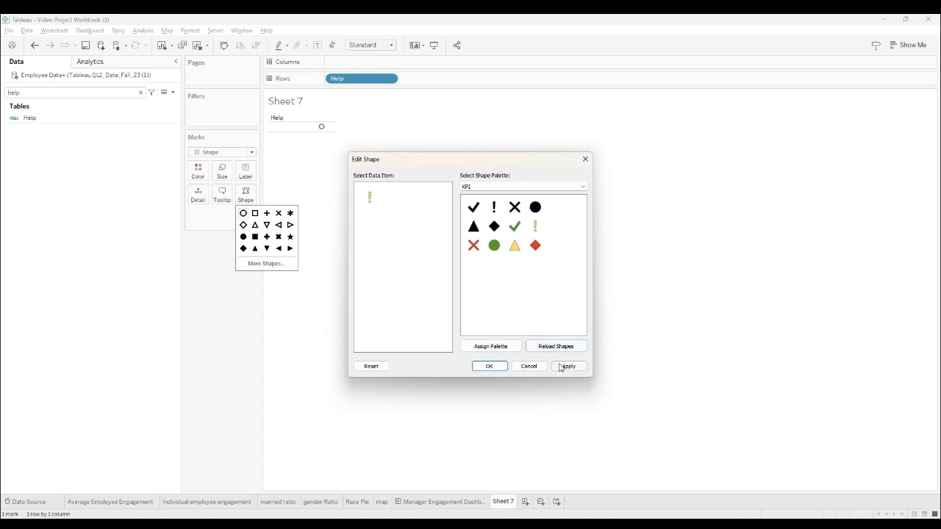
left_click(561, 366)
left_click(494, 367)
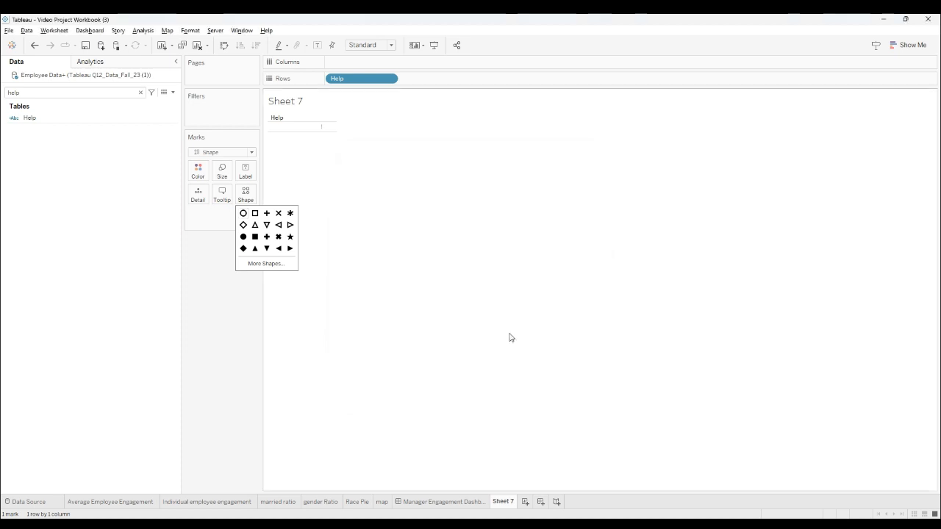
Hide the Help row header and set the sheet's Row Divider pane border to None
left_click(282, 131)
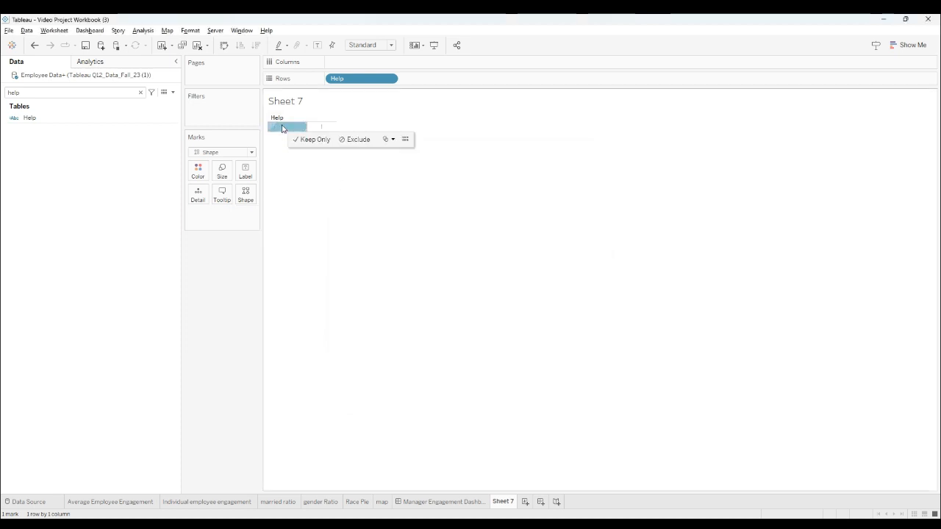
right_click(282, 129)
left_click(306, 191)
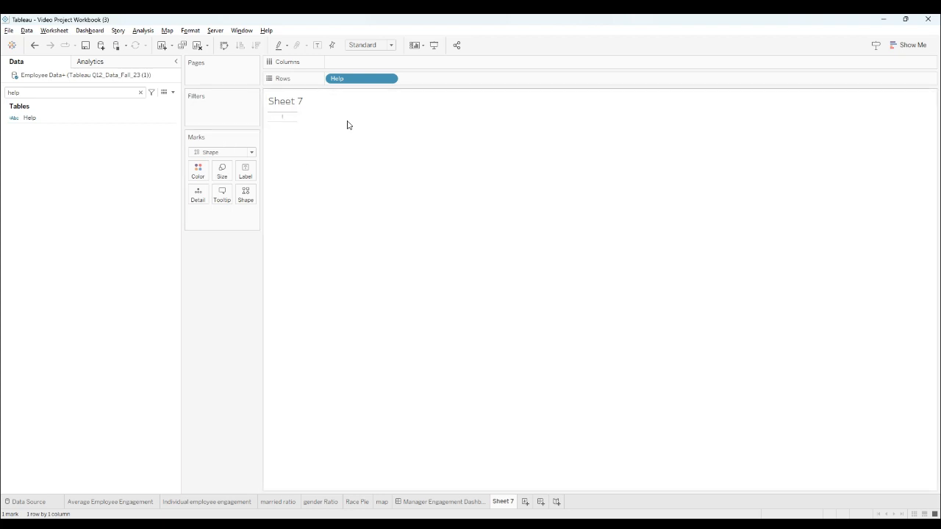
left_click(190, 31)
left_click(208, 111)
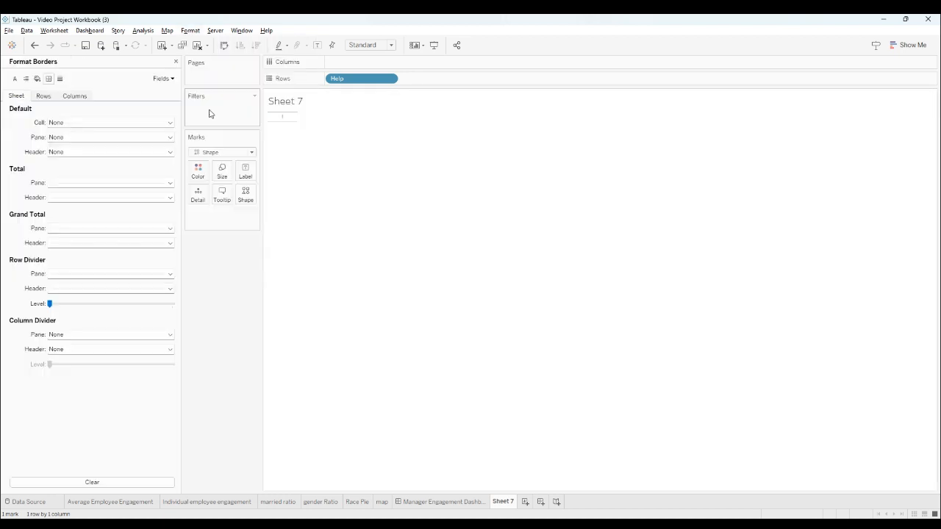
left_click(83, 273)
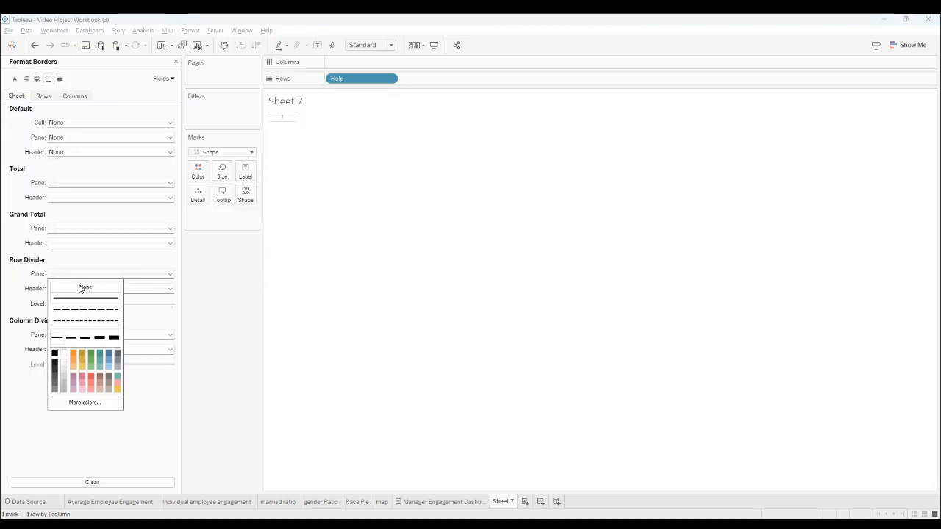
left_click(81, 286)
Replace the exclamation mark's tooltip with "this is where the information goes" and return to the Manager Engagement Dashboard
mouse_move(283, 119)
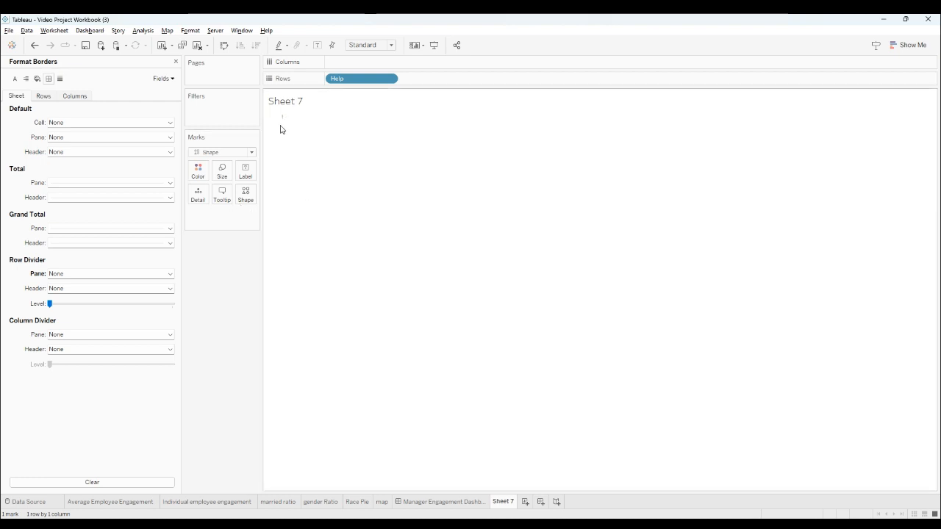
left_click(222, 194)
left_click_drag(392, 216, 358, 217)
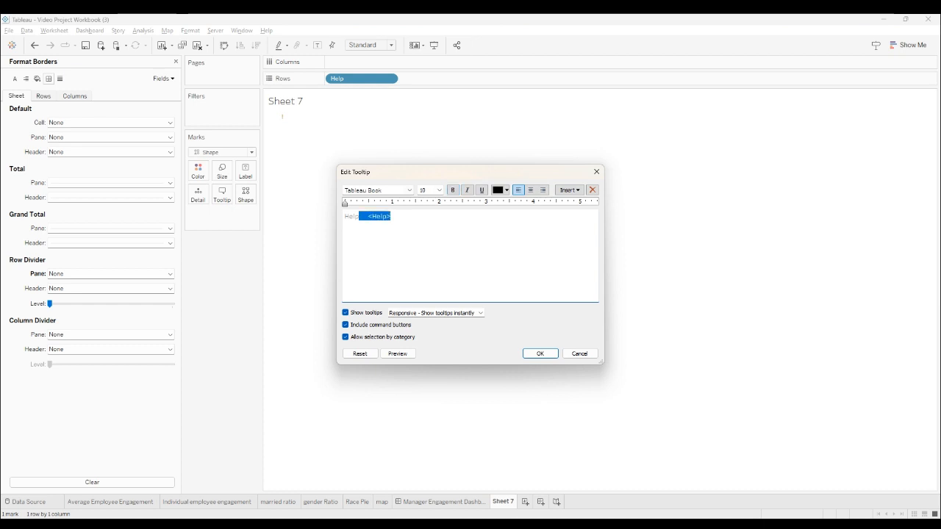
key("BackSpace")
type("\"")
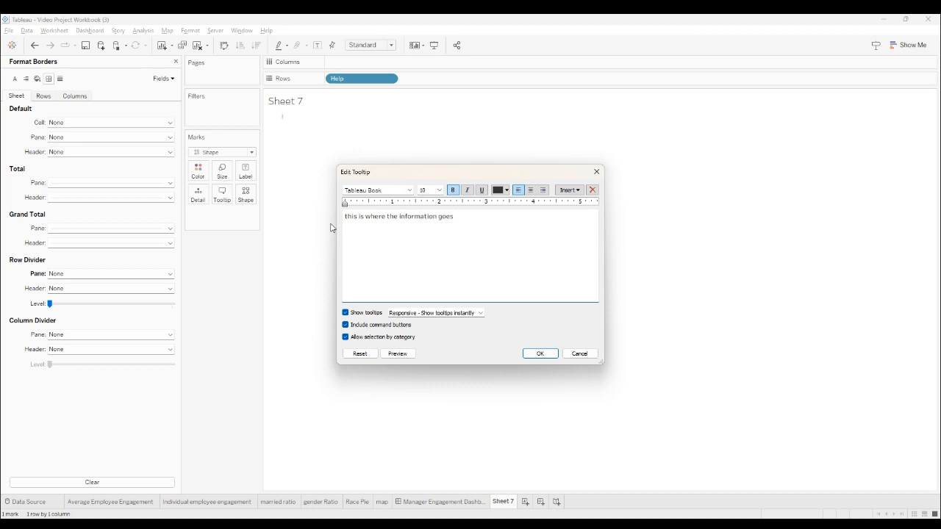
left_click(541, 353)
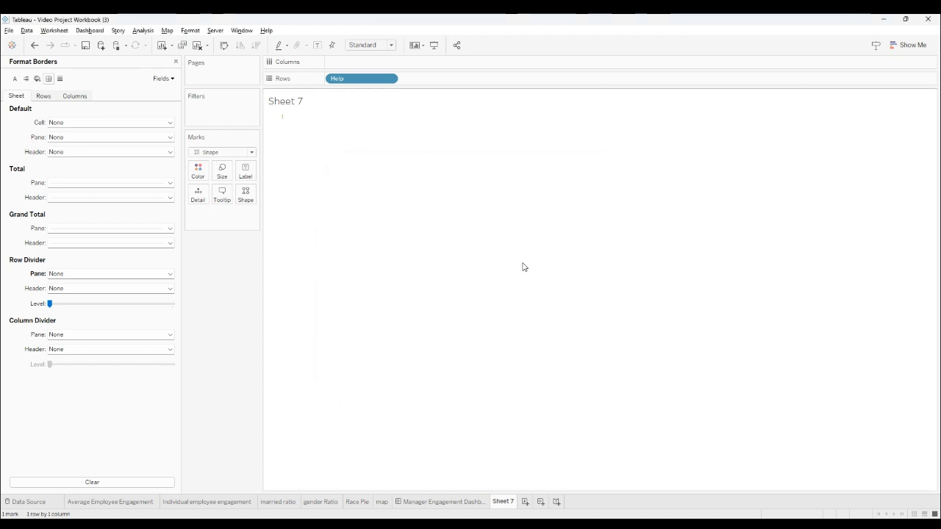
left_click(452, 501)
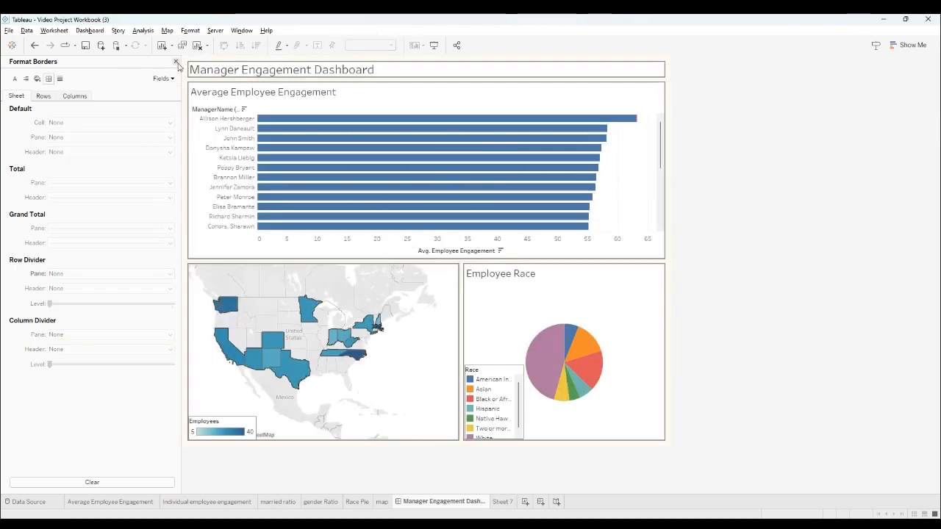
Float Sheet 7 over the Average Employee Engagement chart and give it a white background at 100% opacity and a solid border
left_click(175, 62)
mouse_move(33, 233)
left_mouse_down()
mouse_move(500, 137)
mouse_move(465, 185)
mouse_move(485, 164)
left_mouse_up()
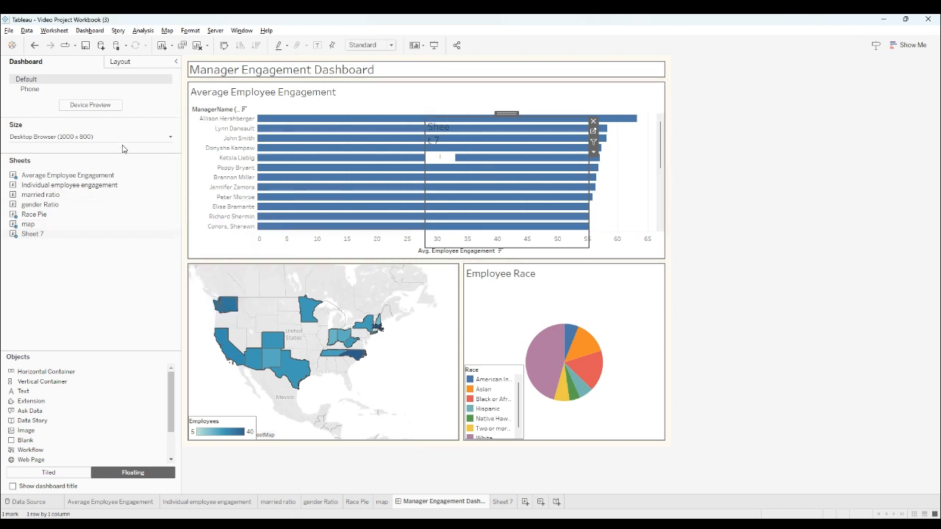
left_click(112, 62)
left_click(36, 250)
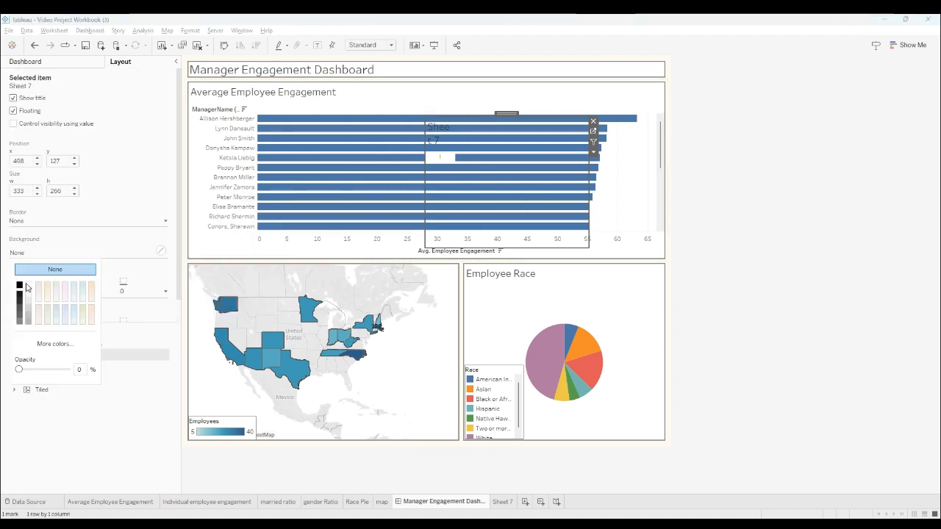
left_click(60, 220)
left_click(34, 252)
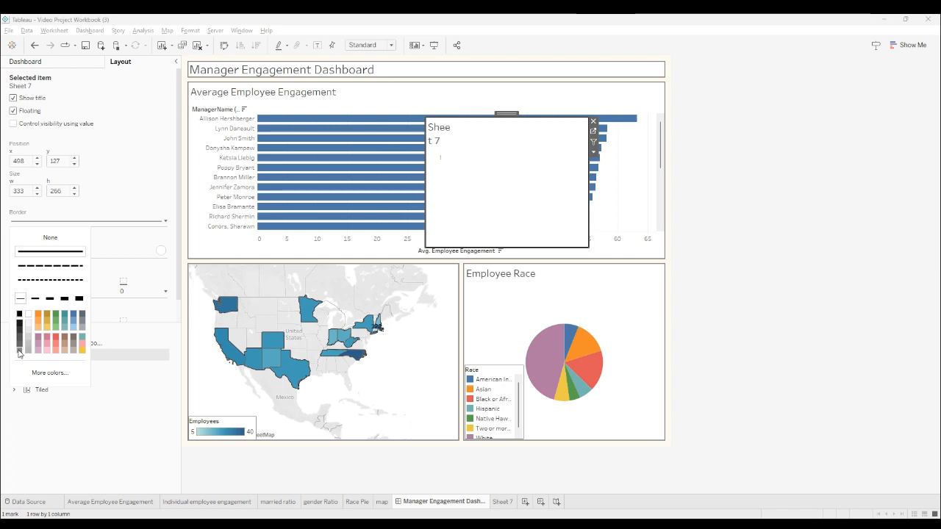
Fit the floating Sheet 7 to Entire View and hide its title
left_click(371, 44)
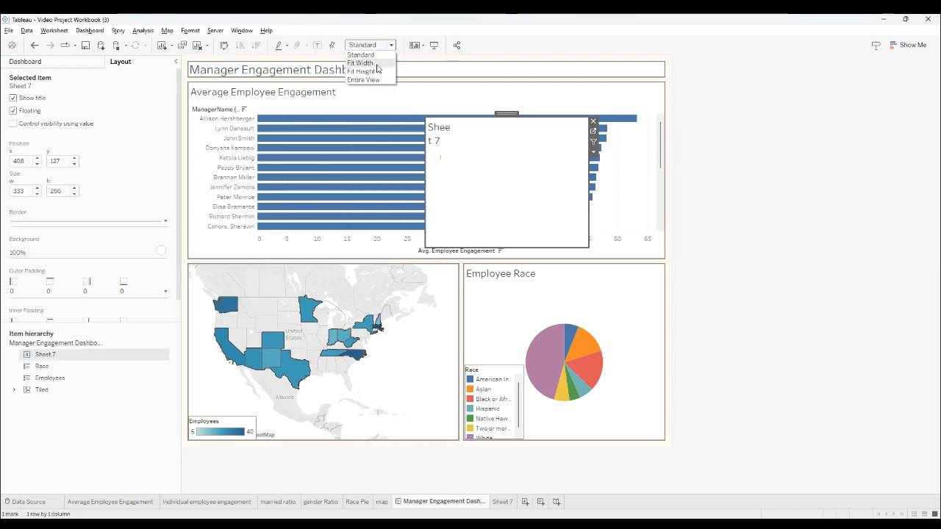
left_click(364, 79)
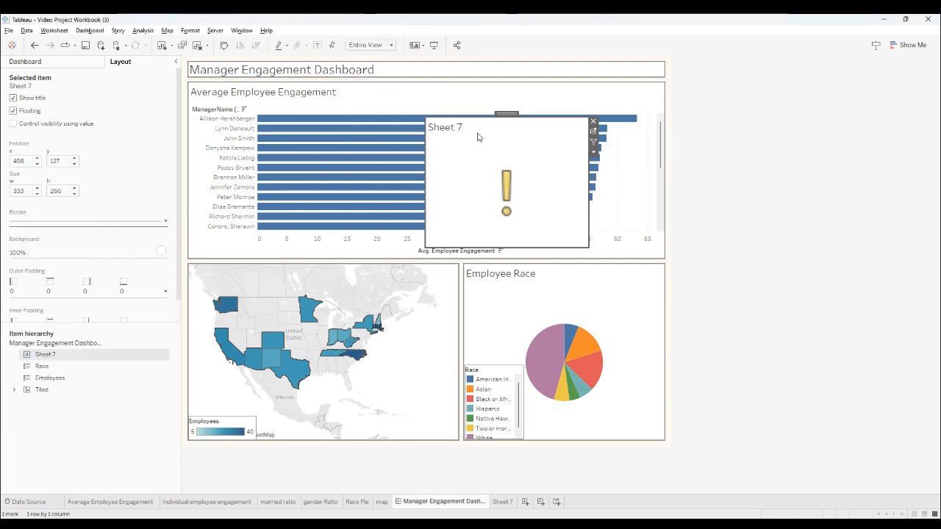
left_click(25, 98)
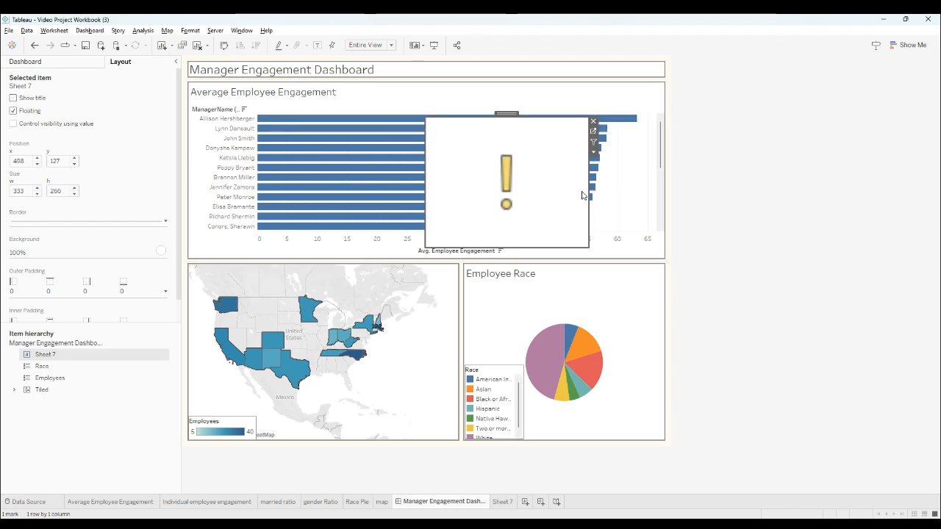
Shrink the floating exclamation mark to about 28 by 30 px, place it at the right end of the dashboard title, and check its tooltip
left_click_drag(584, 245, 448, 150)
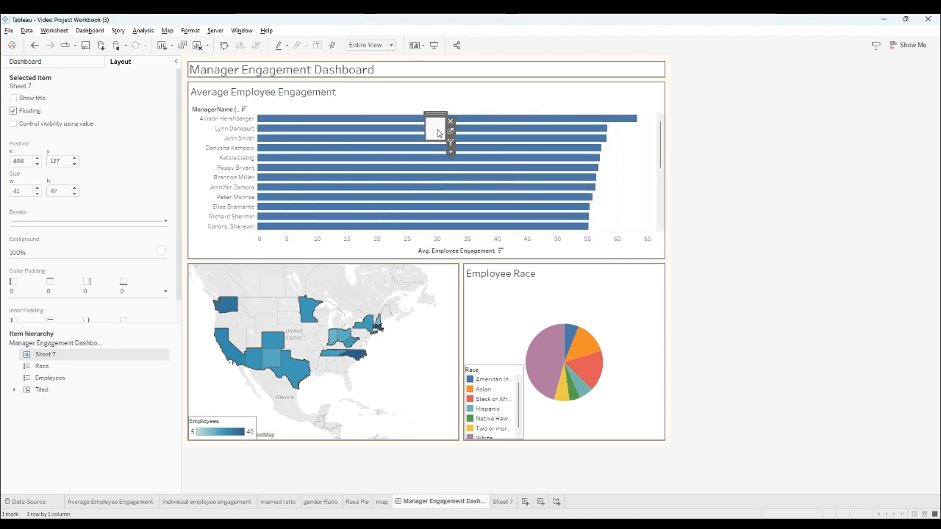
left_click_drag(436, 115, 647, 75)
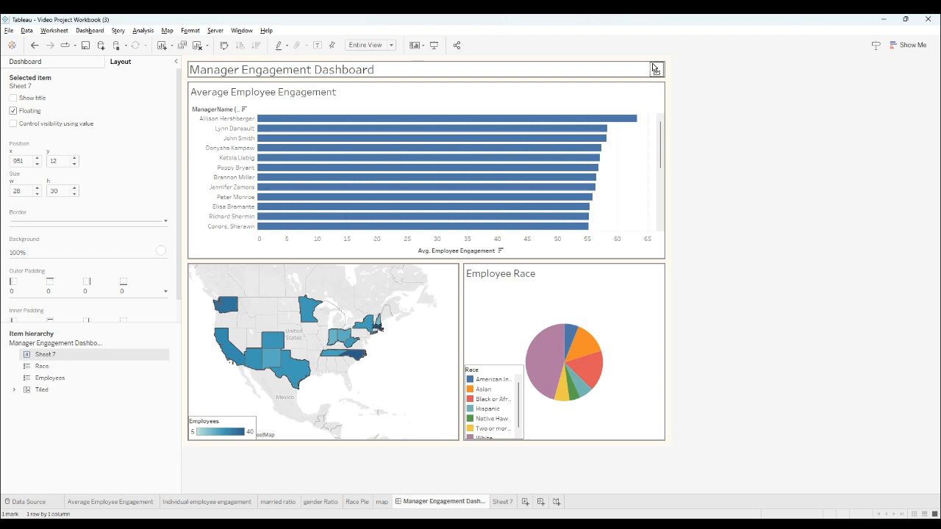
left_click_drag(654, 67, 658, 69)
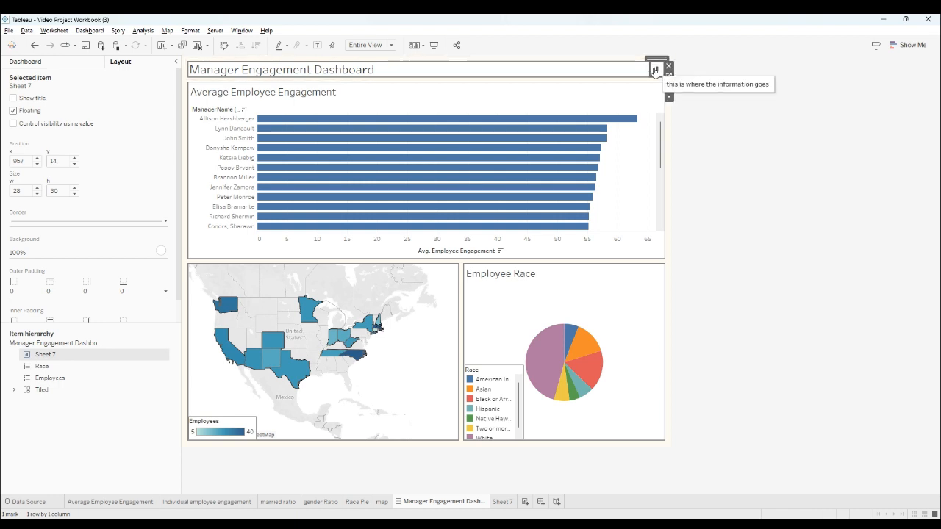
left_click(676, 79)
mouse_move(655, 73)
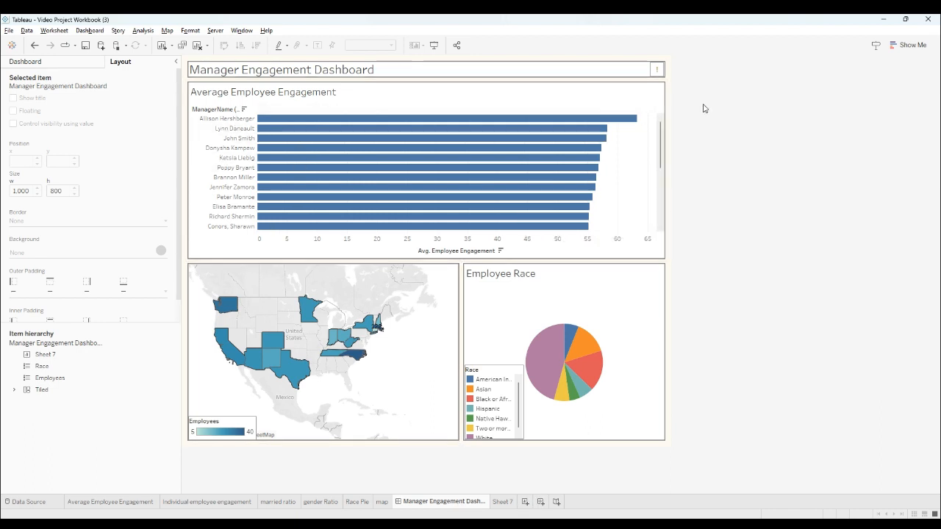
Review the dashboard's shading, title and text format settings and its fixed size options
left_click(191, 30)
left_click(197, 43)
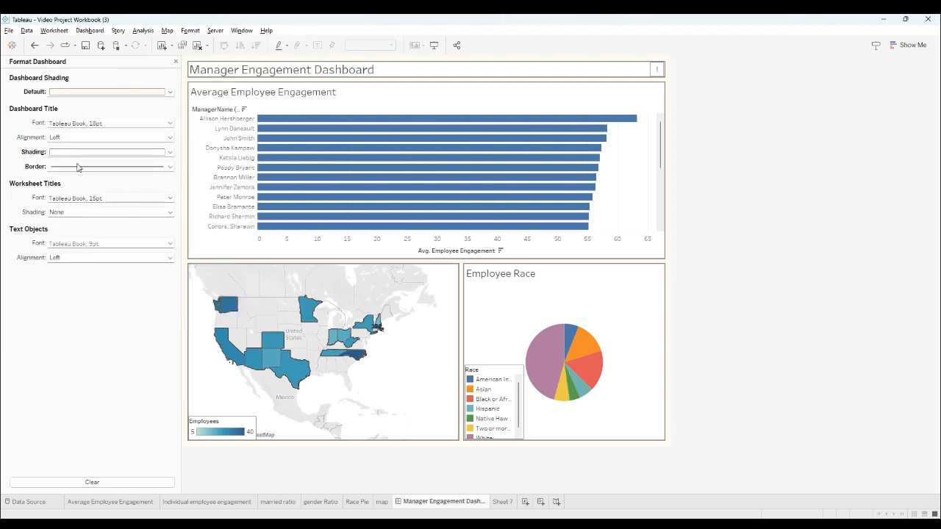
left_click(176, 62)
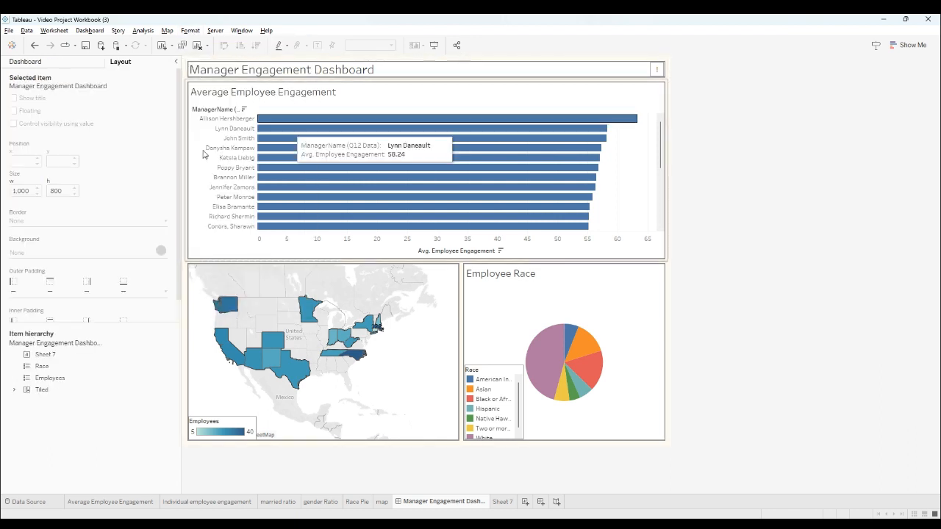
left_click(40, 68)
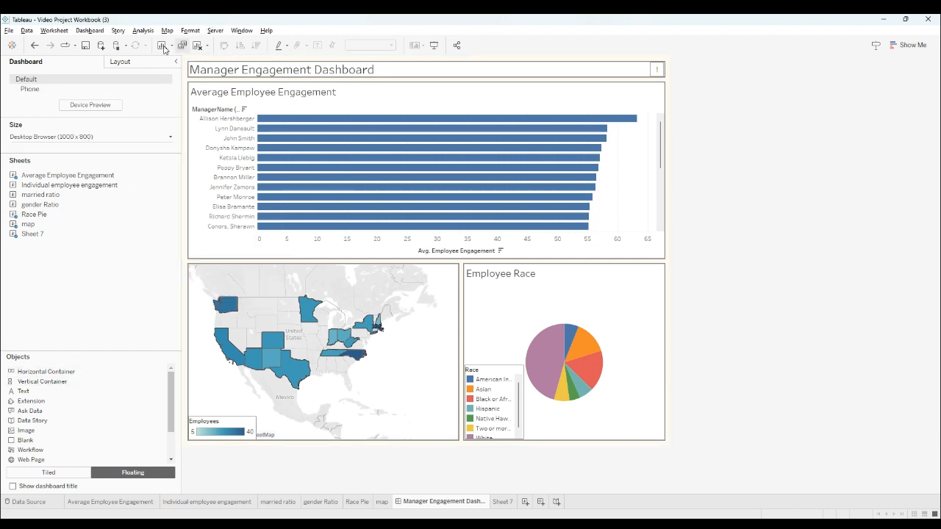
left_click(42, 139)
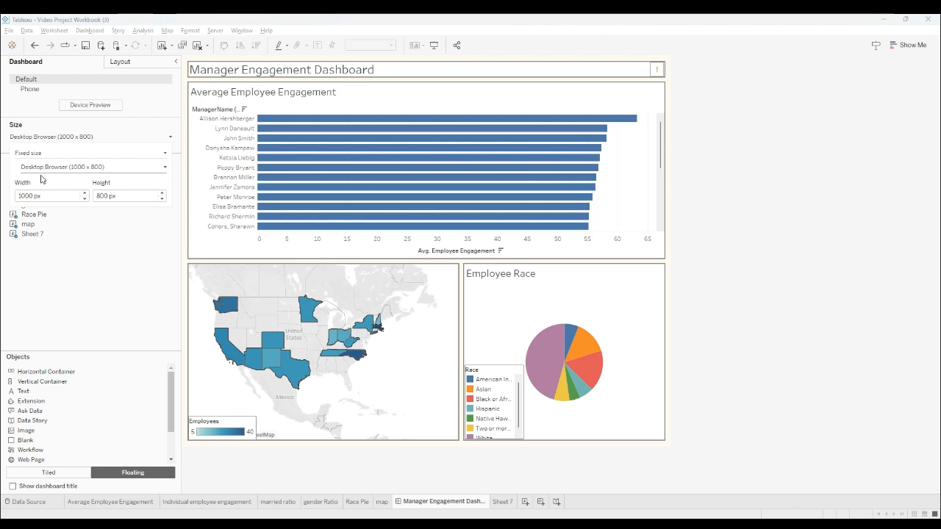
left_click(134, 139)
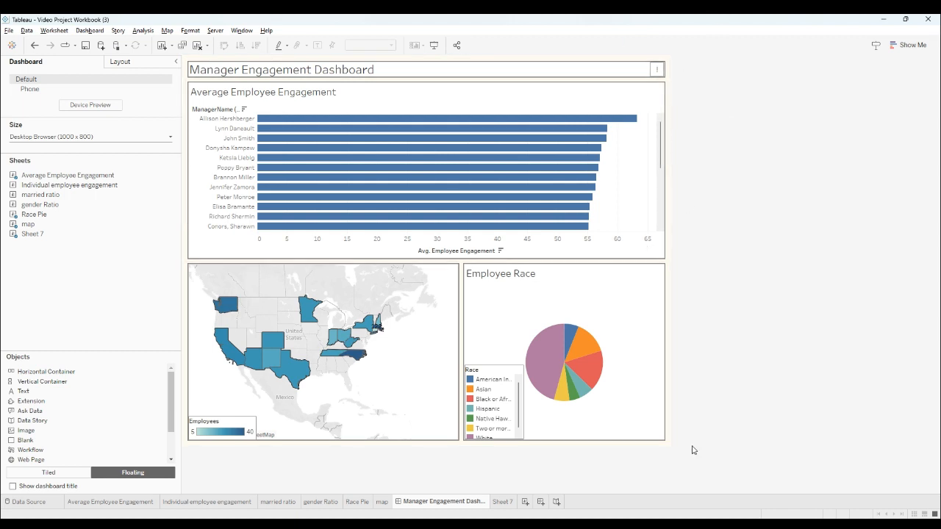
Test the linked filtering by selecting all Employee Race pie slices, and review the workbook's dashboard actions
left_click(602, 412)
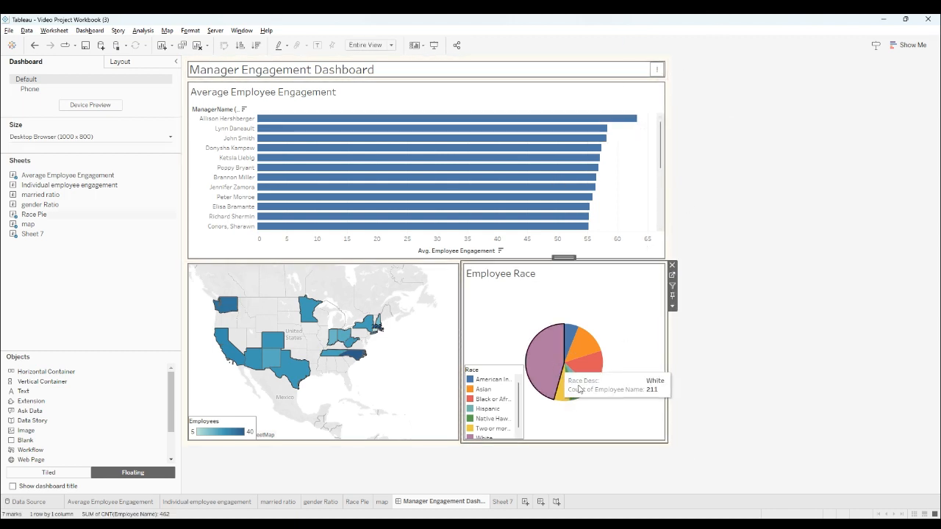
left_click_drag(624, 415, 491, 317)
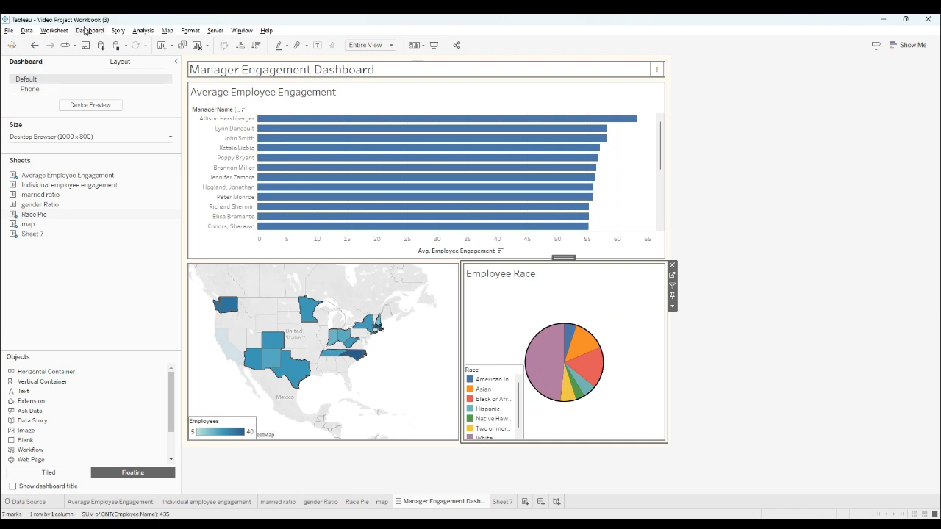
left_click(88, 30)
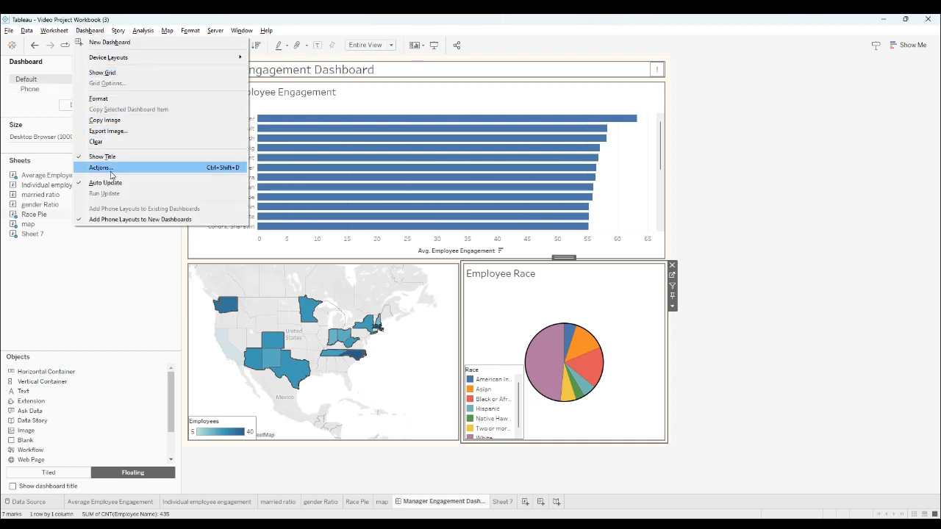
left_click(110, 170)
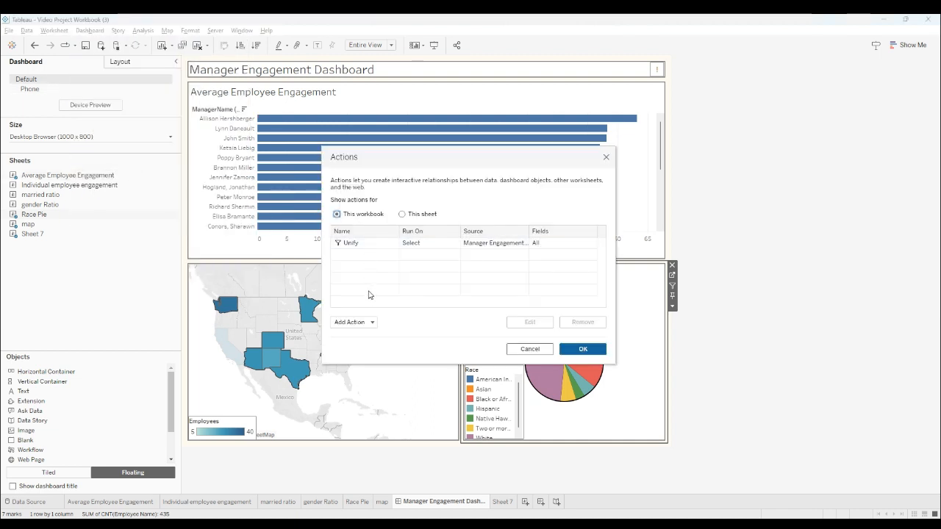
left_click(582, 349)
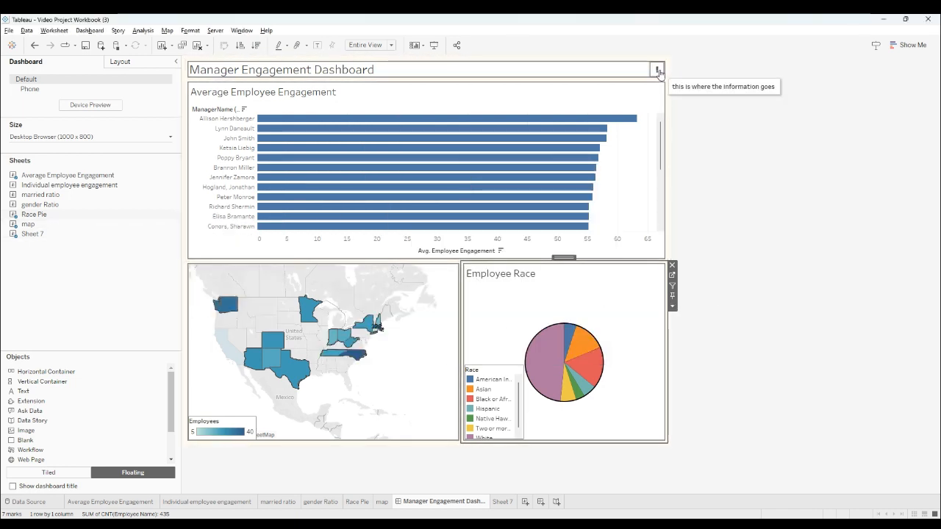
Inspect the Sheet 7 help worksheet and return to the Manager Engagement Dashboard
left_click(509, 503)
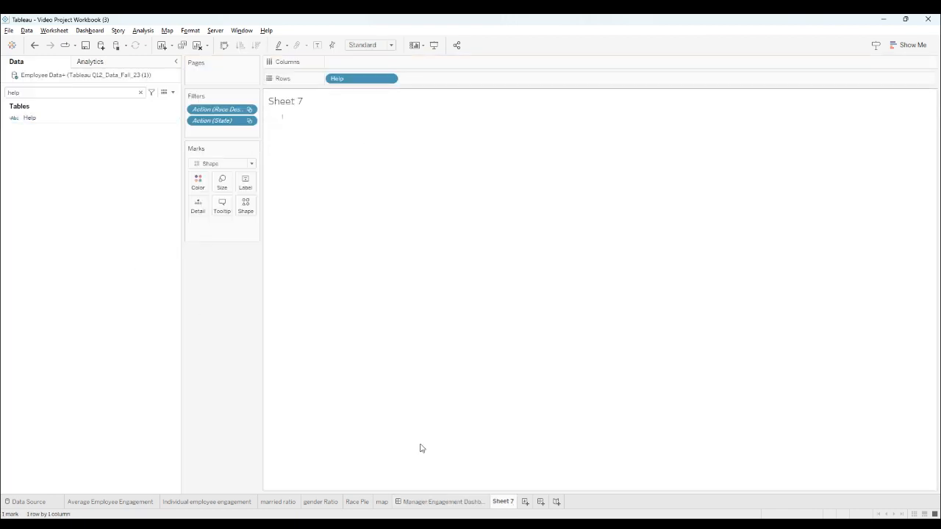
left_click(446, 504)
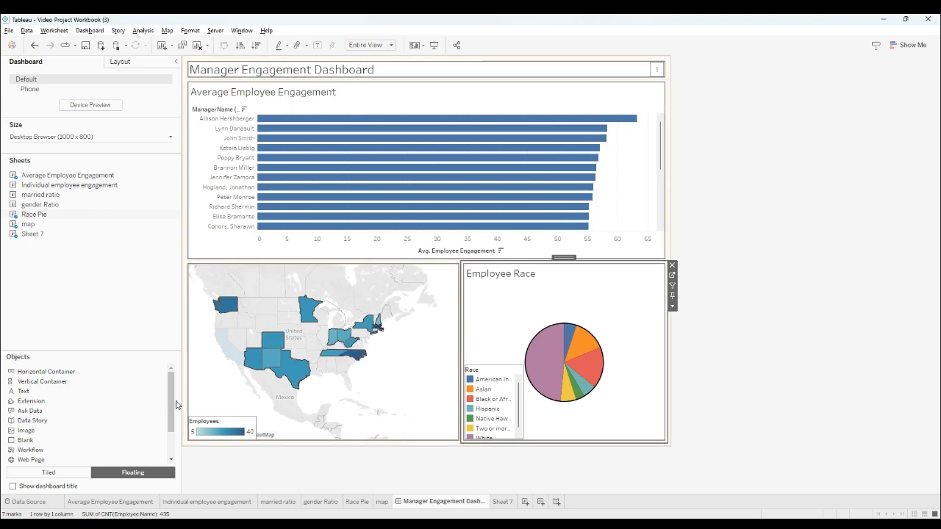
left_click(624, 525)
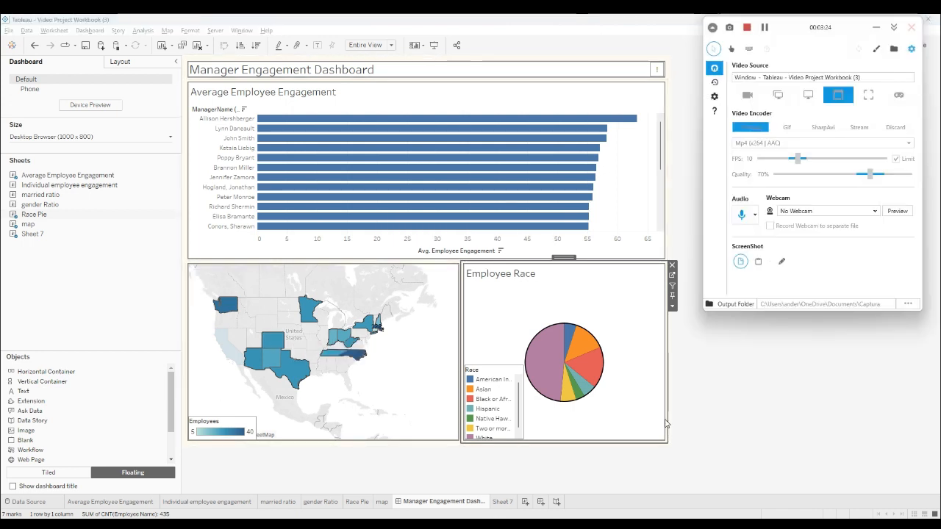